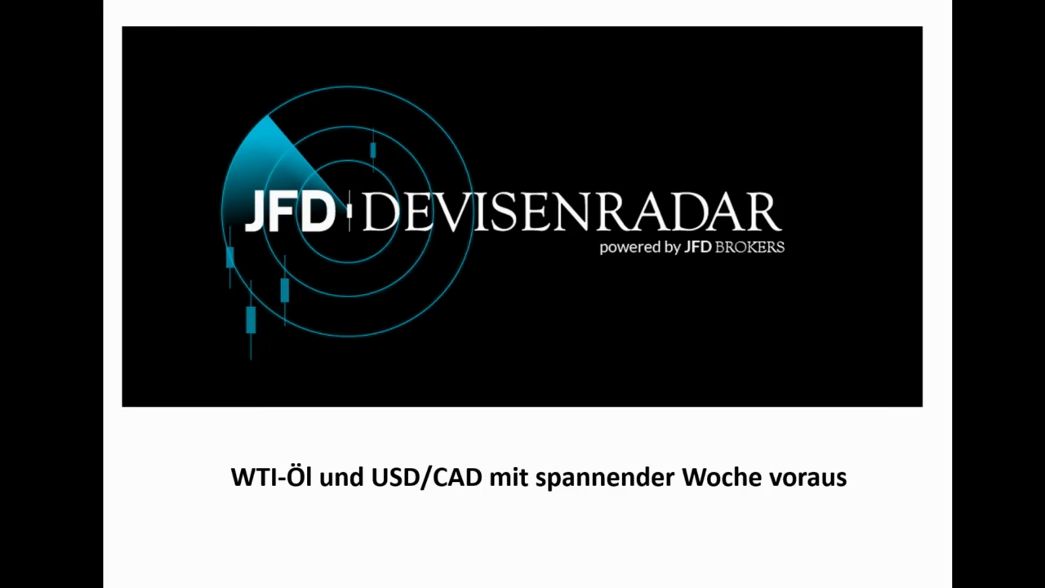
# - Advance the slideshow from the JFD Devisenradar title to the risk-disclaimer slide
pyautogui.click(373, 462)
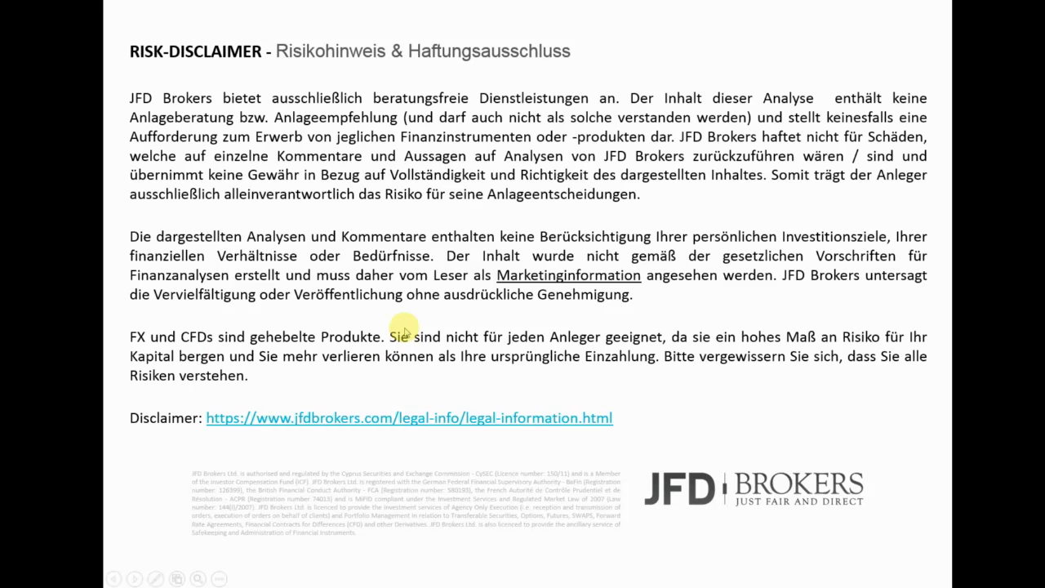
# - Advance to the Contact Us and Support slide, then end the slideshow to reveal the Guidants charts
pyautogui.click(405, 332)
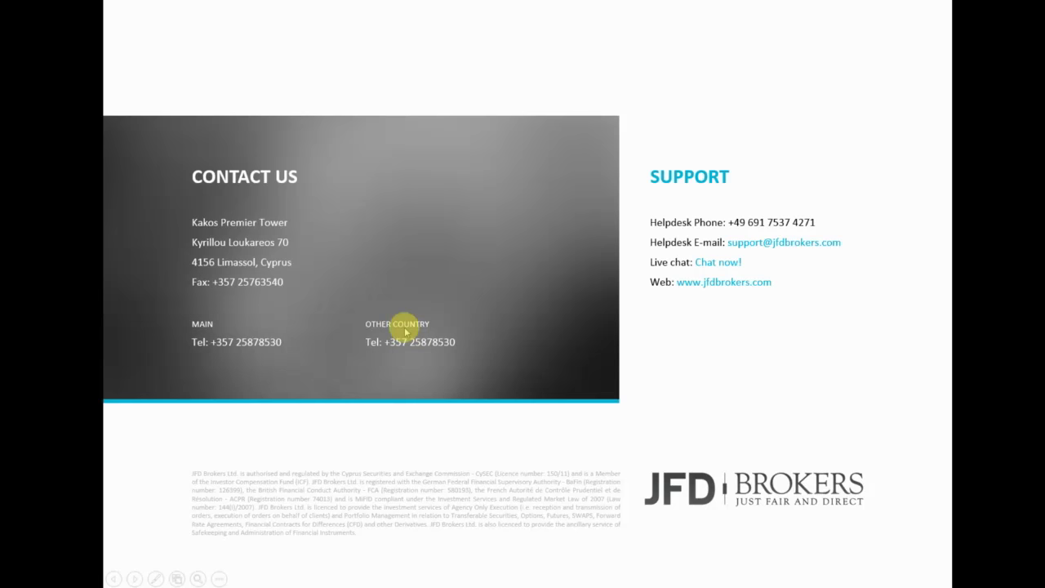
pyautogui.click(405, 332)
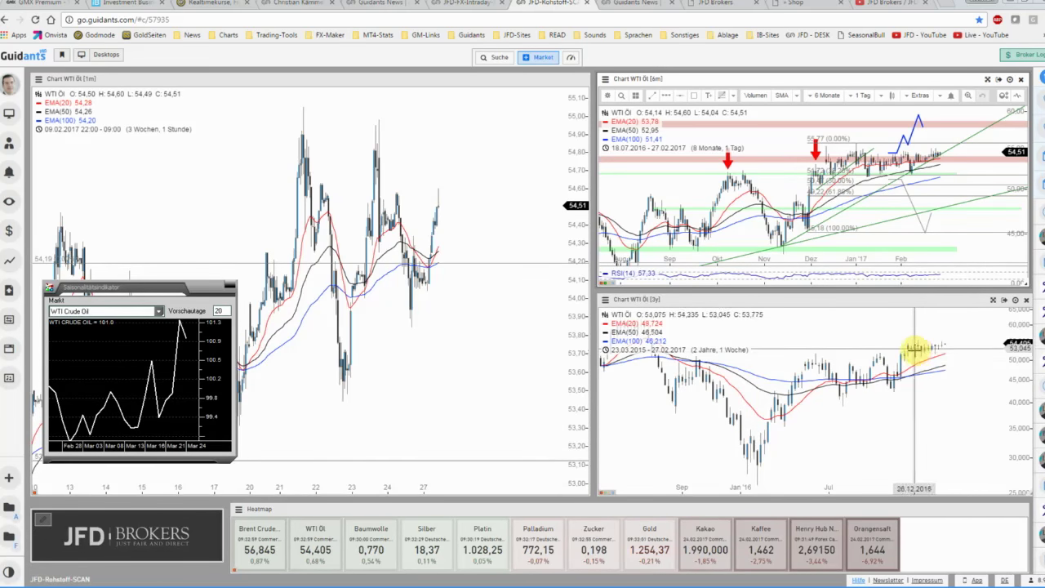
# - Close the seasonality popup and maximize the WTI 6m chart, zoomed to about 9 months
pyautogui.click(960, 220)
pyautogui.click(987, 80)
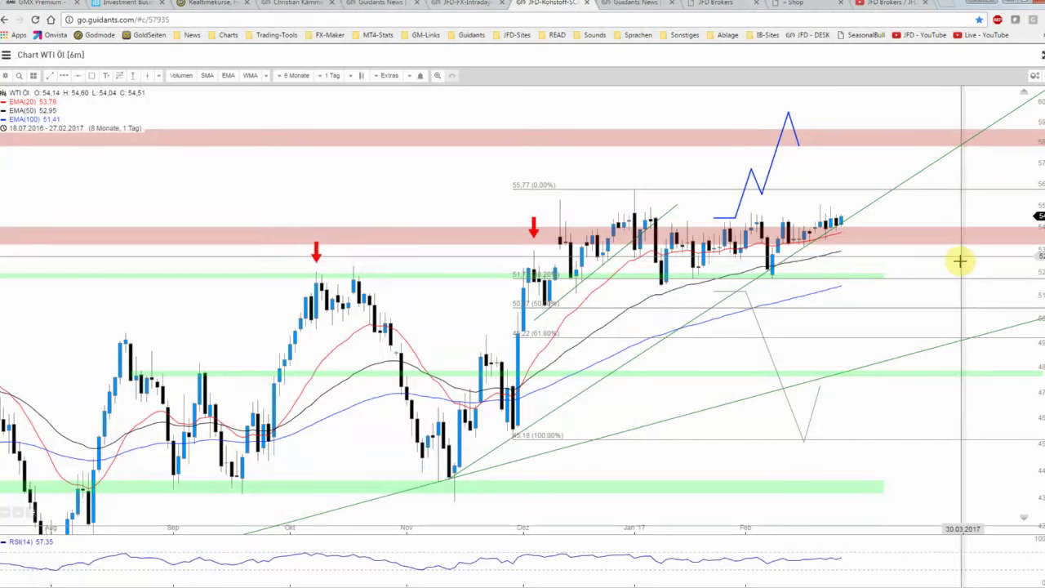
pyautogui.scroll(-3, 956, 256)
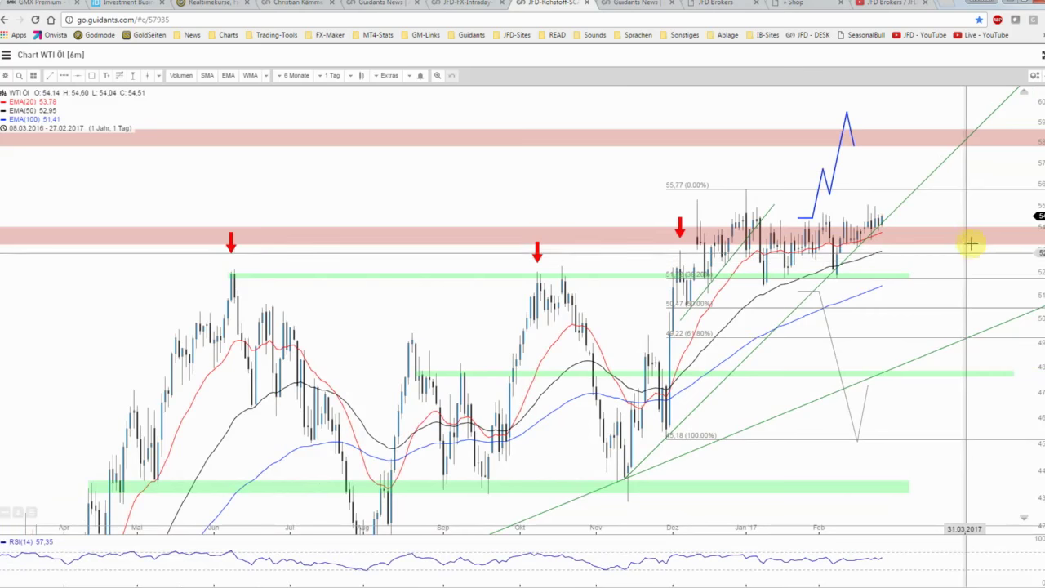
pyautogui.scroll(-3, 974, 238)
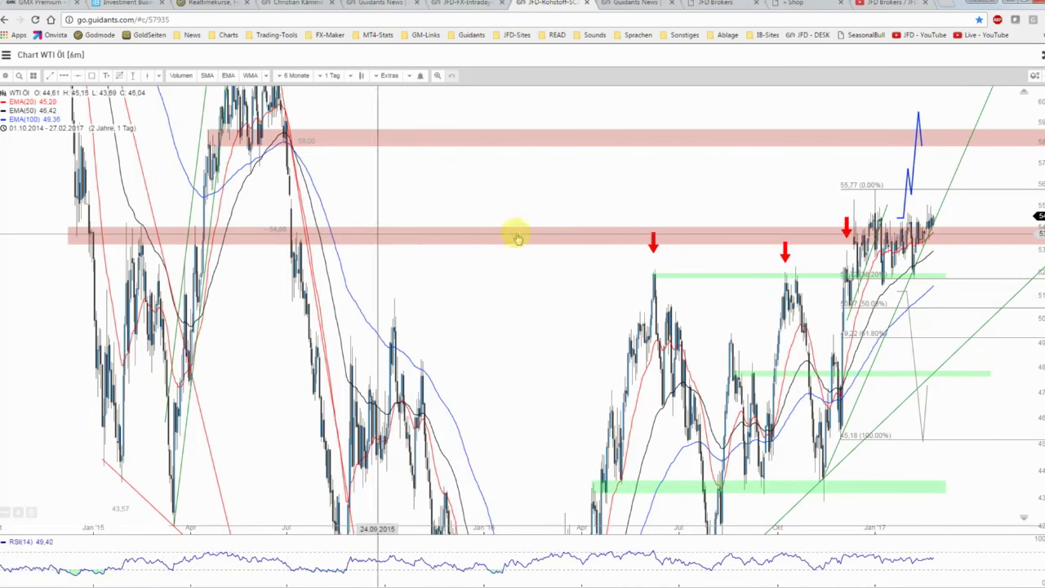
pyautogui.scroll(3, 865, 237)
pyautogui.scroll(2, 939, 250)
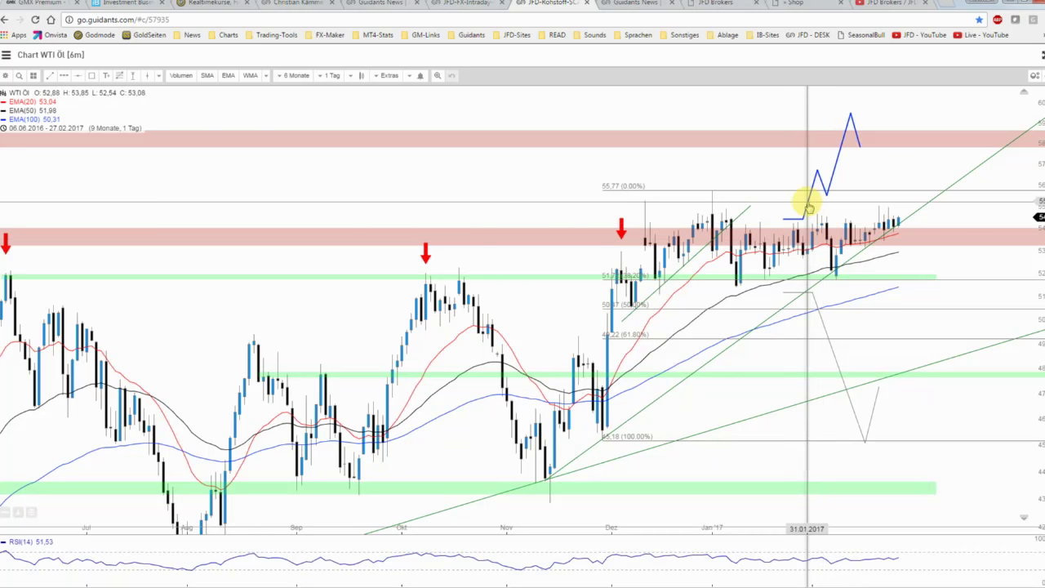
# - Delete the old blue zigzag drawing from the WTI Öl chart
pyautogui.rightClick(808, 206)
pyautogui.click(821, 268)
pyautogui.rightClick(808, 205)
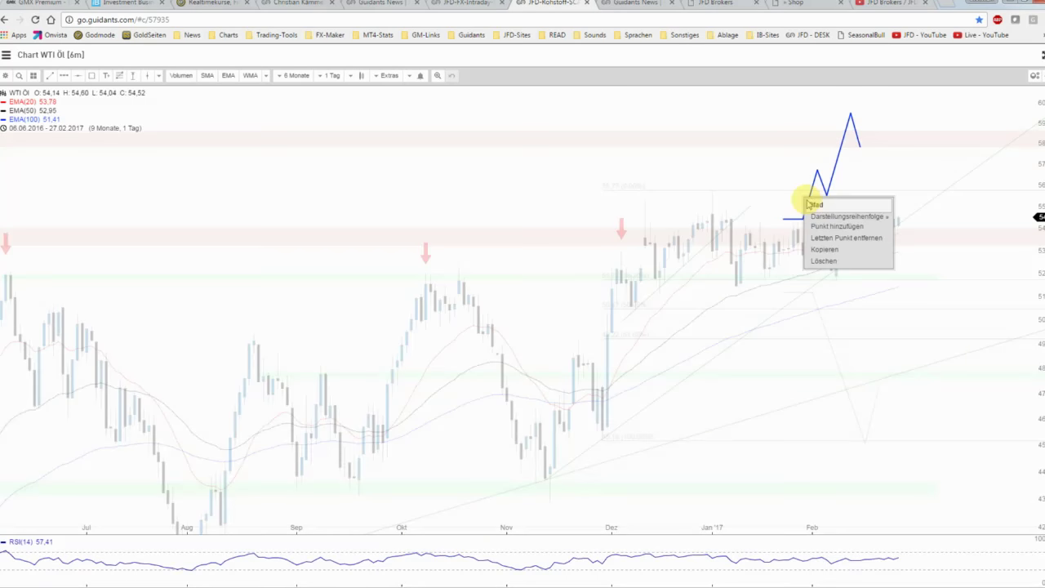
pyautogui.click(821, 266)
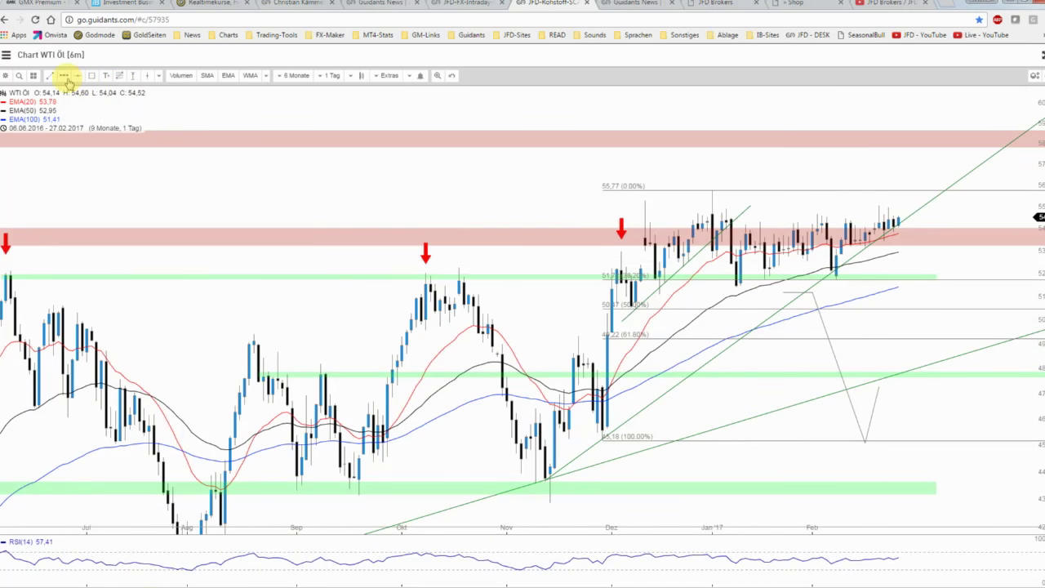
# - Draw a path from the latest candles up into the 58 zone, styled as 'blauer Pfeil'
pyautogui.click(65, 76)
pyautogui.click(799, 205)
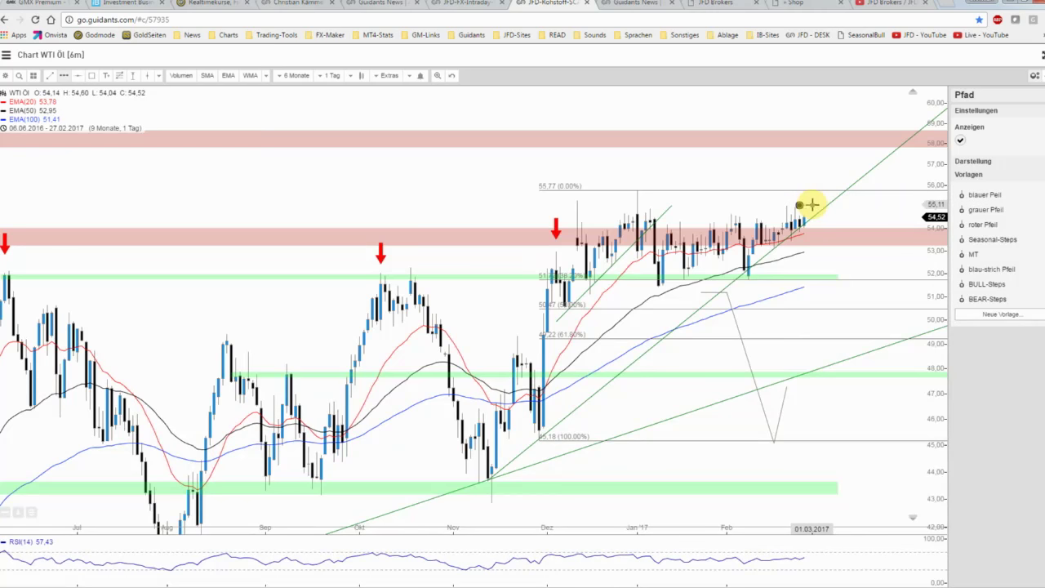
pyautogui.click(811, 205)
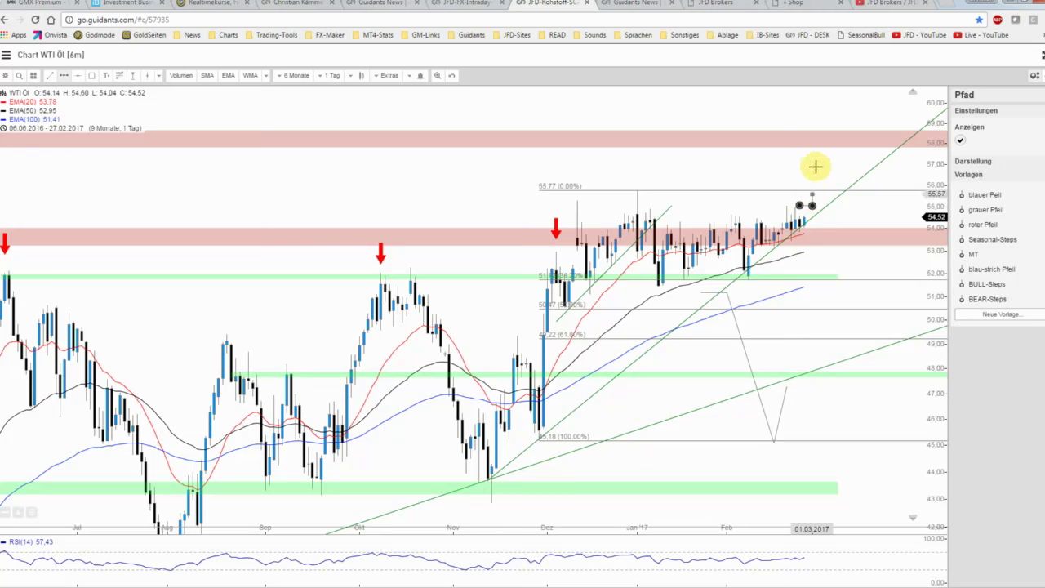
pyautogui.doubleClick(837, 138)
pyautogui.click(979, 196)
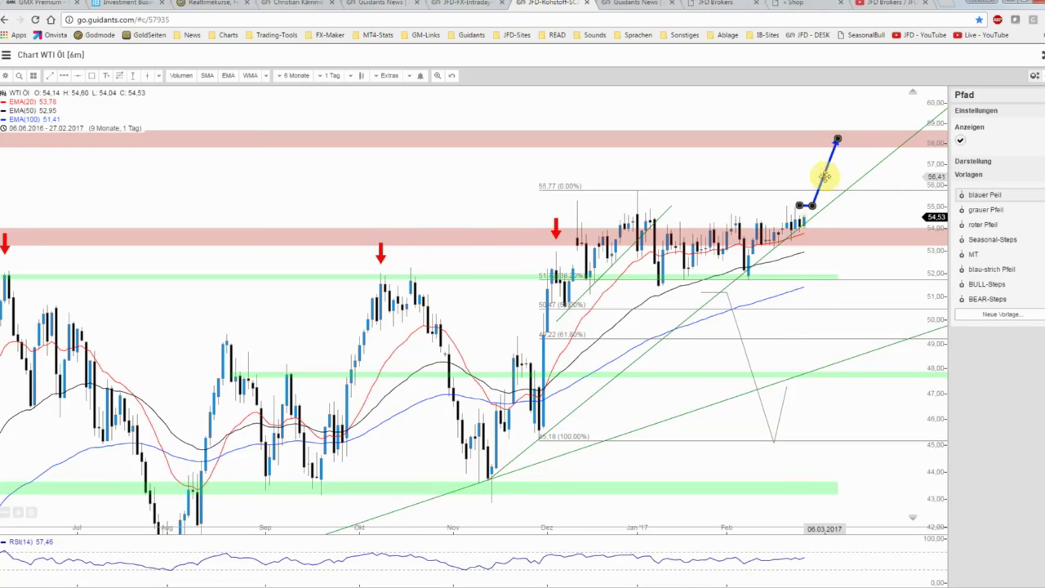
pyautogui.click(860, 206)
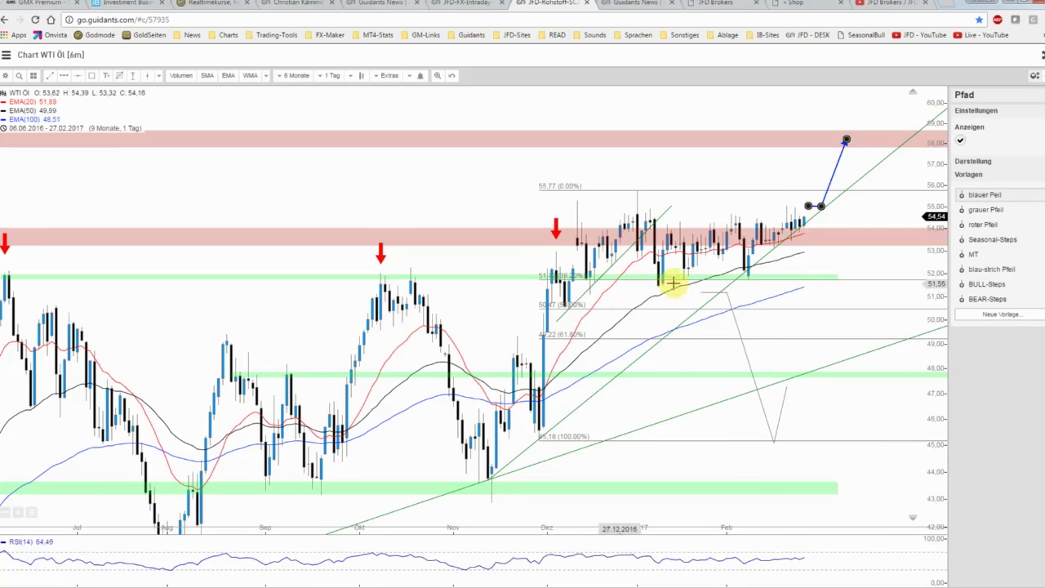
# - Replace the grey path with one from 51.6 down to about 47.8, rebounding near 49
pyautogui.rightClick(728, 307)
pyautogui.click(737, 361)
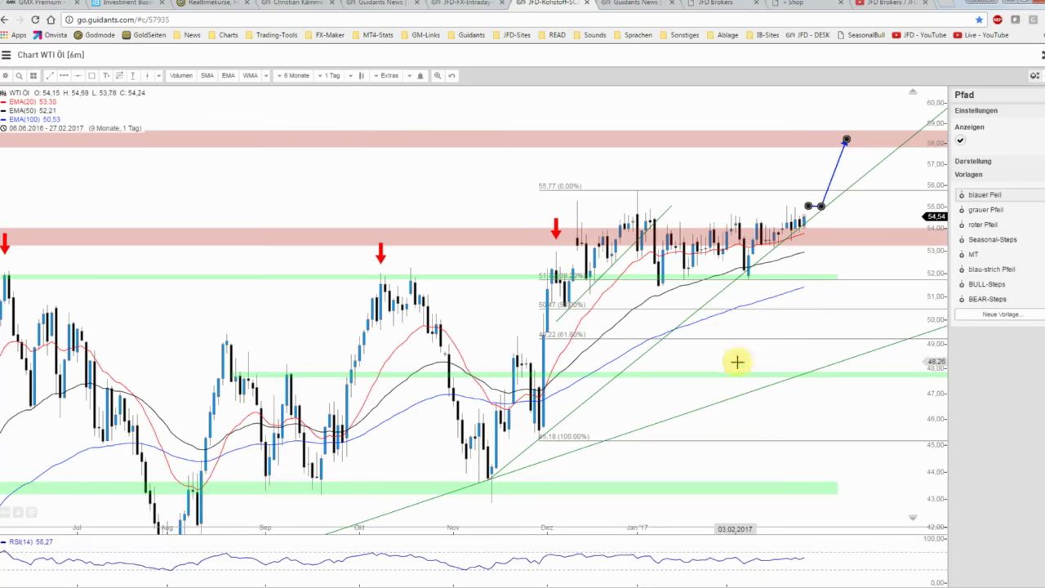
pyautogui.click(64, 75)
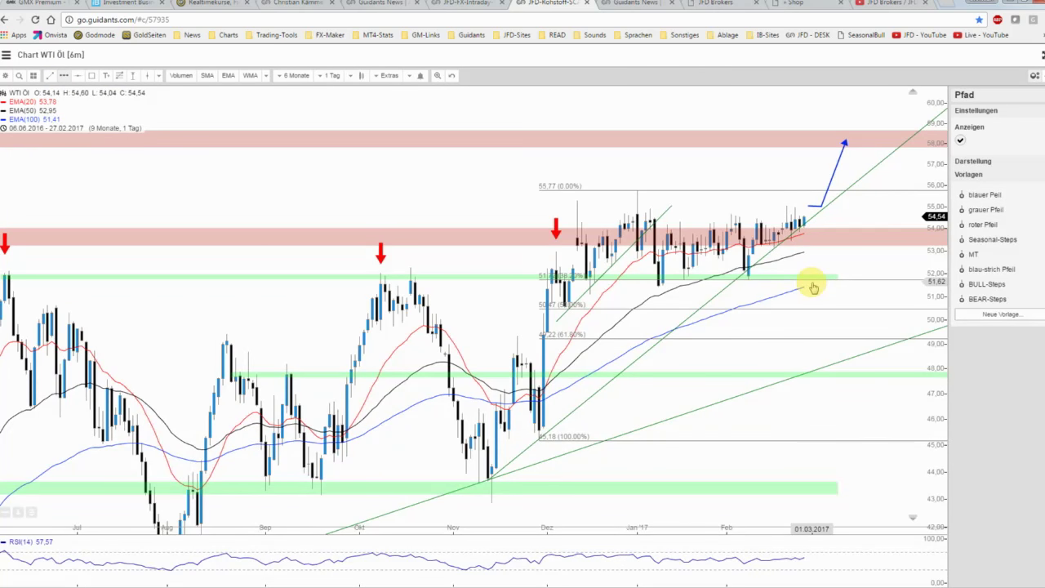
pyautogui.click(812, 282)
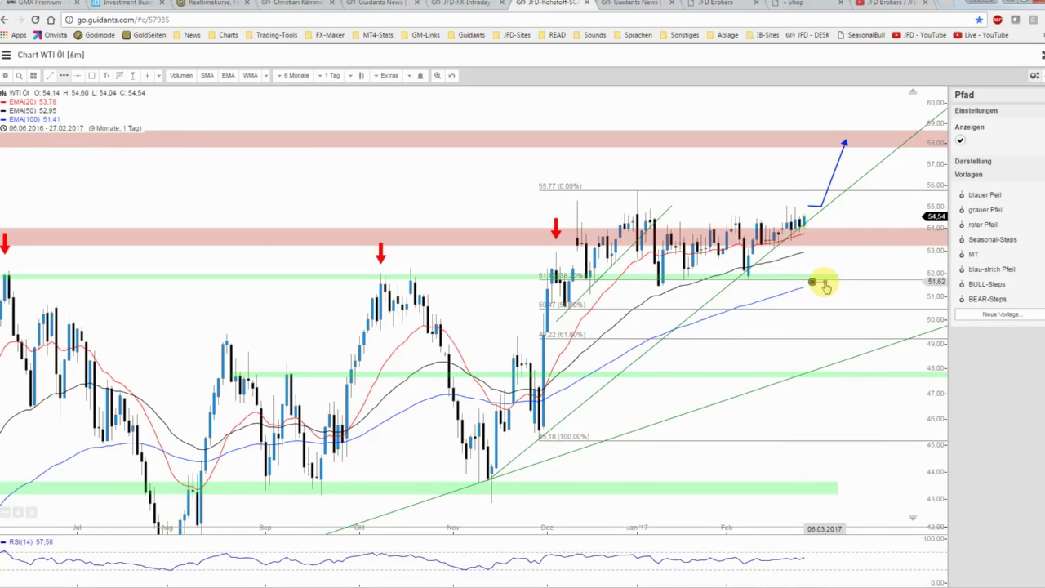
pyautogui.click(829, 282)
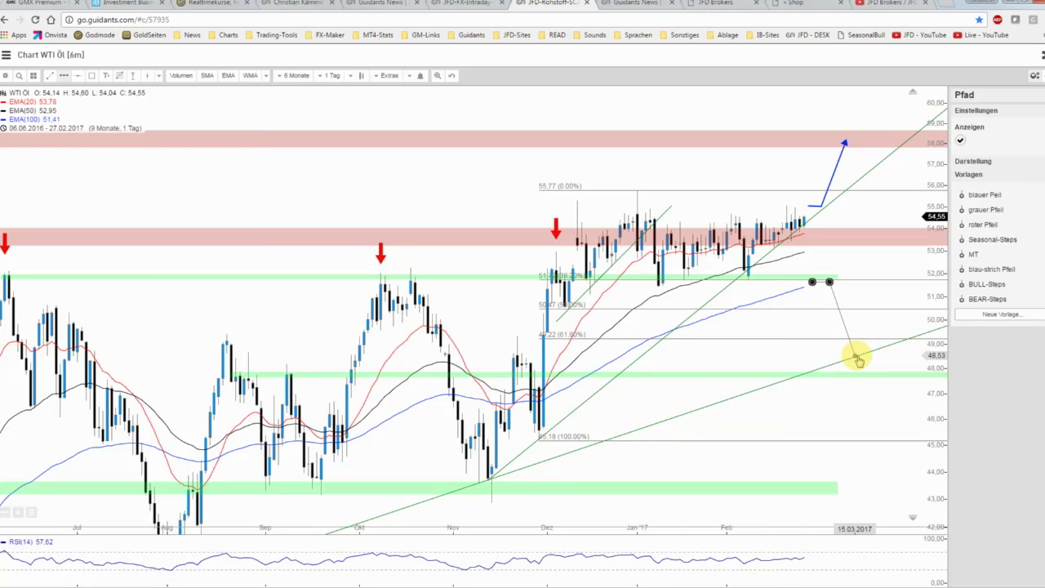
pyautogui.click(867, 375)
pyautogui.doubleClick(880, 337)
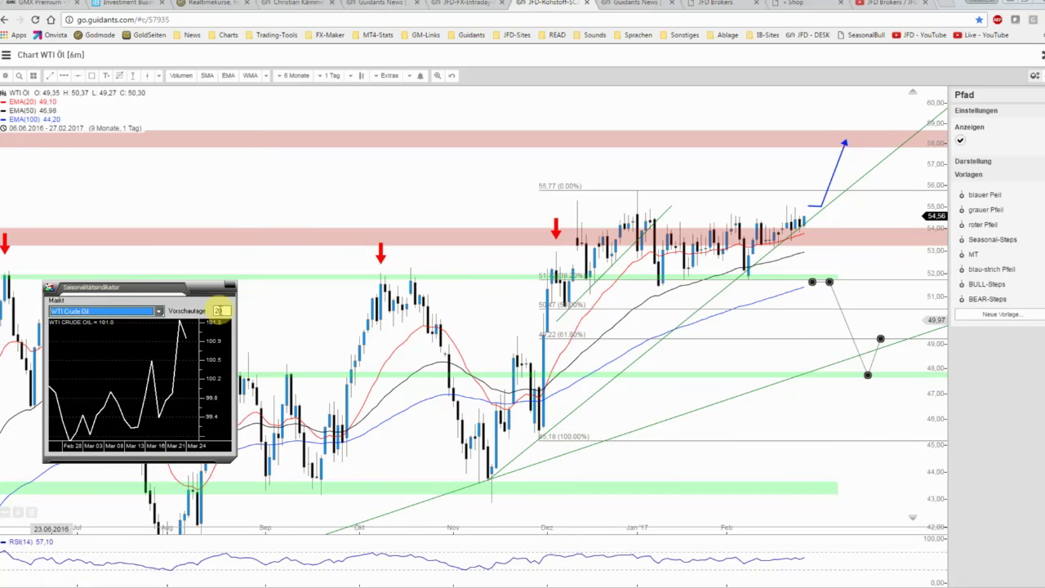
# - Set WTI Crude Oil seasonality to 40 forecast days, review the curve into April, then close it
pyautogui.doubleClick(219, 310)
pyautogui.write('40')
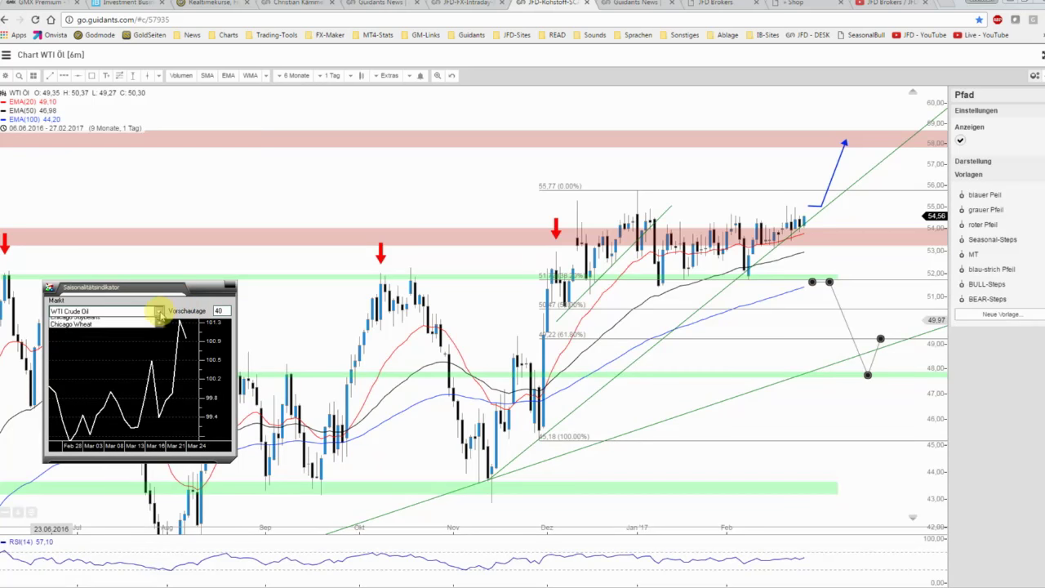
pyautogui.click(151, 311)
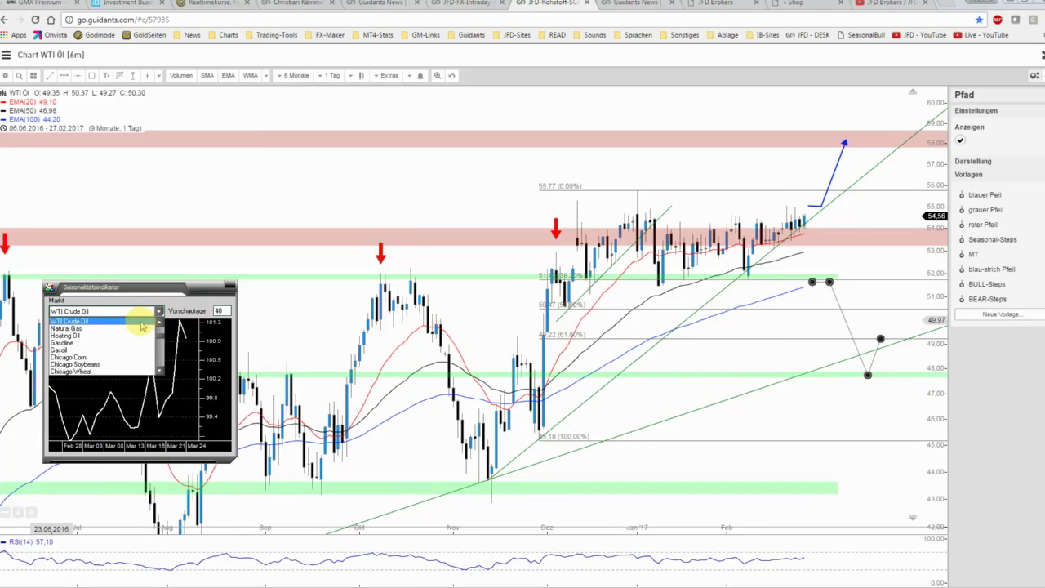
pyautogui.click(140, 327)
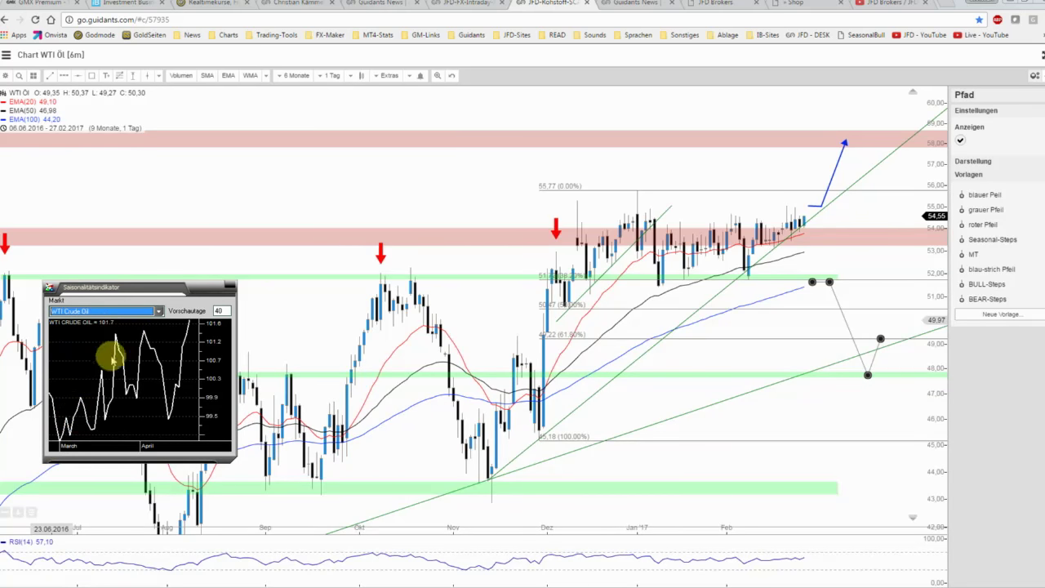
pyautogui.moveTo(125, 288); pyautogui.dragTo(151, 286)
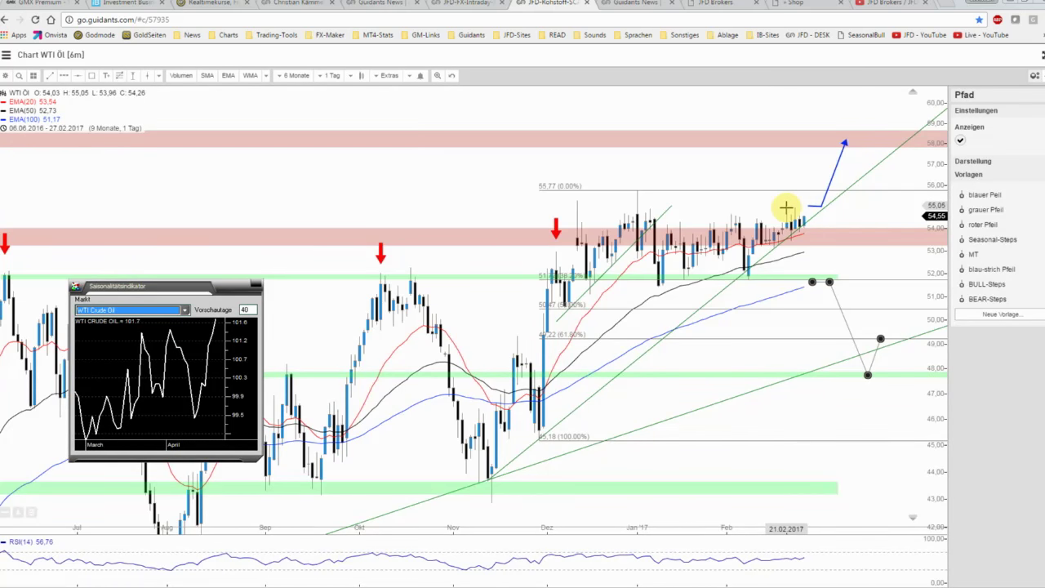
pyautogui.press('Escape')
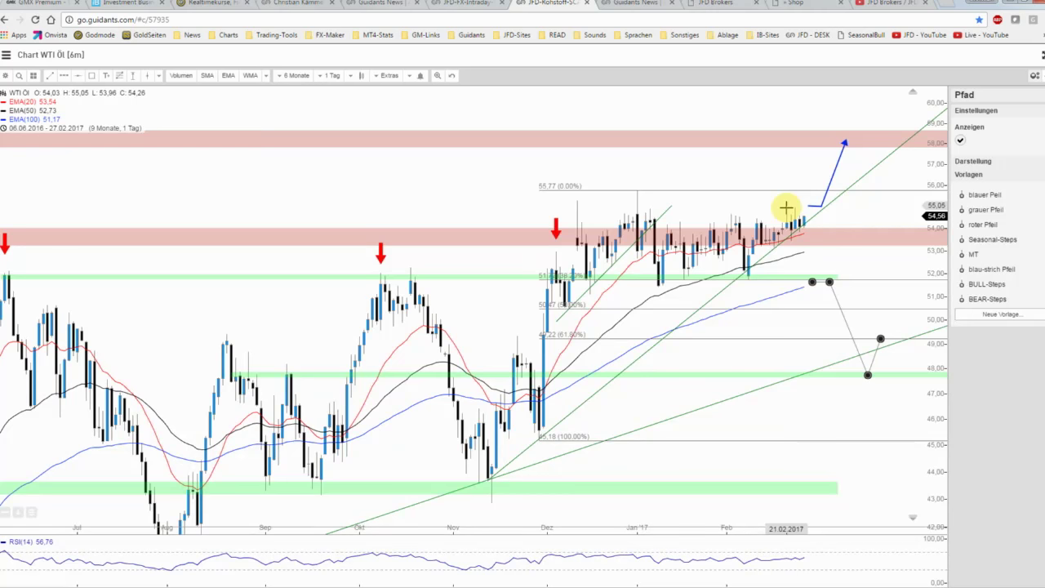
# - Zoom the WTI 6m chart to about 7 months and select the bullish path projection
pyautogui.scroll(-2, 655, 177)
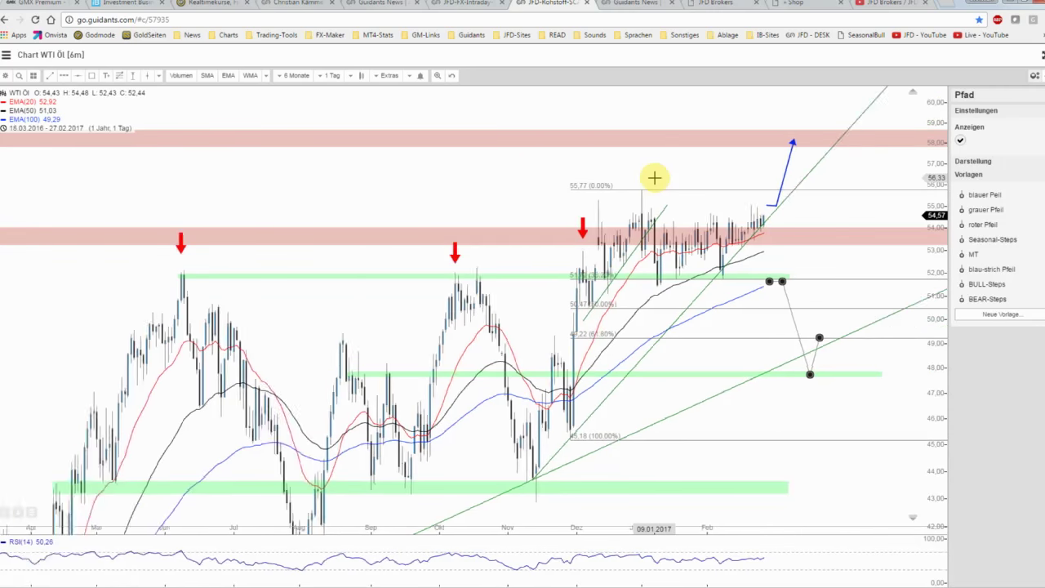
pyautogui.scroll(-1, 654, 177)
pyautogui.scroll(-2, 667, 195)
pyautogui.scroll(-2, 662, 204)
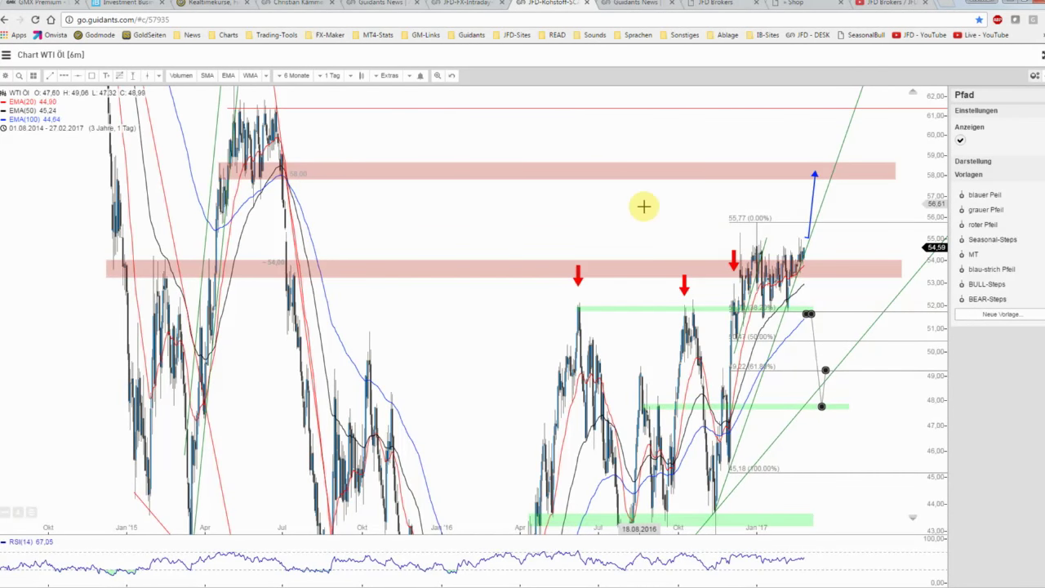
pyautogui.scroll(3, 644, 207)
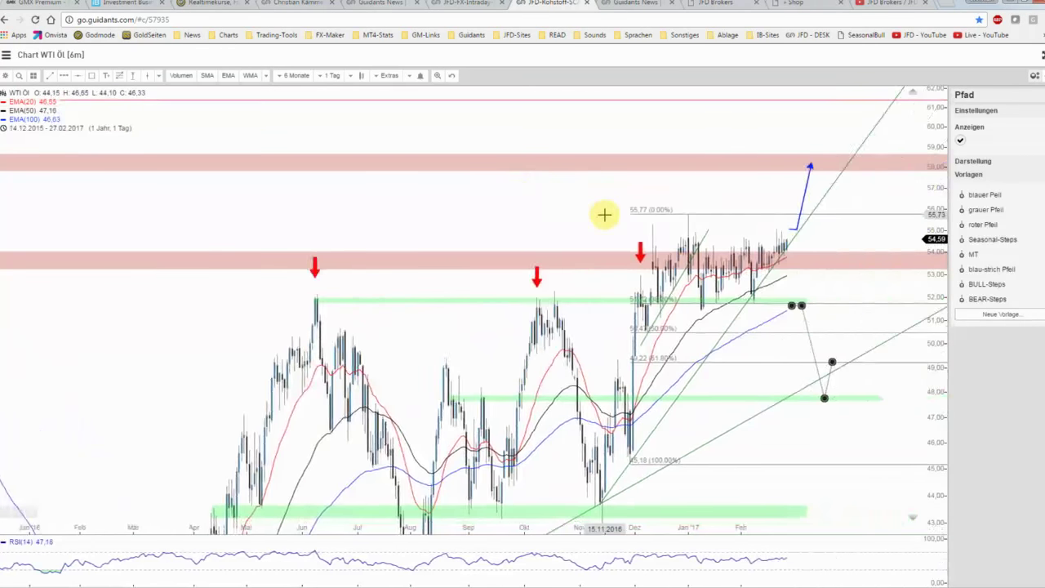
pyautogui.scroll(3, 604, 215)
pyautogui.scroll(2, 508, 213)
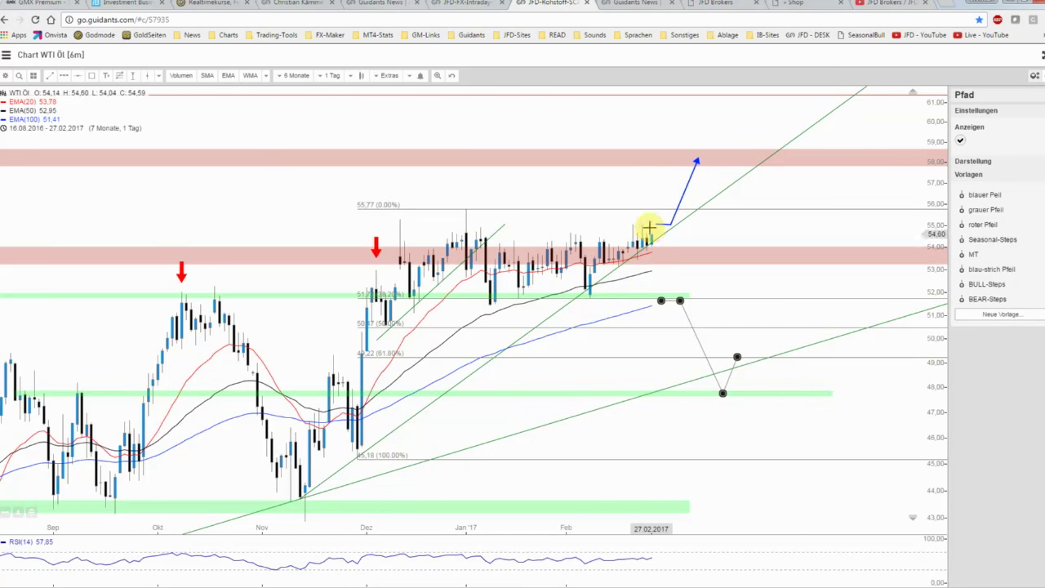
pyautogui.click(670, 300)
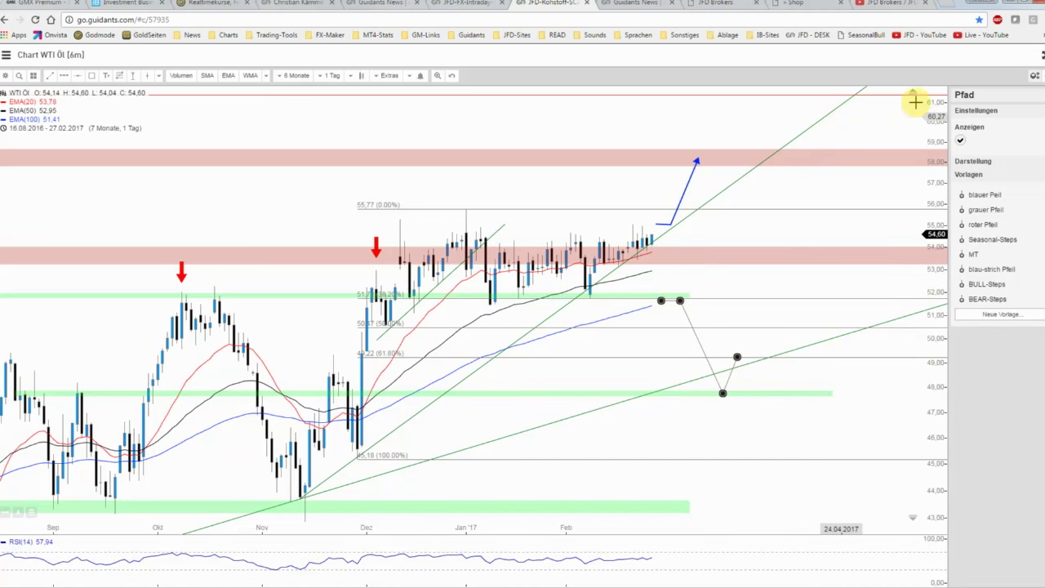
# - Restore the chart to the multi-chart desktop and dismiss the save dialog without saving
pyautogui.click(1039, 55)
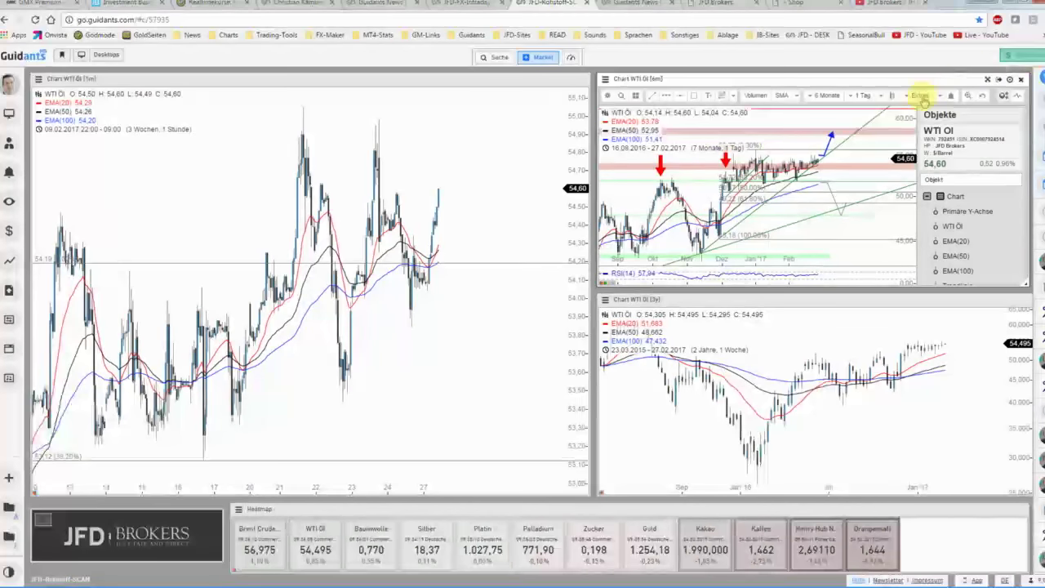
pyautogui.click(607, 96)
pyautogui.click(614, 129)
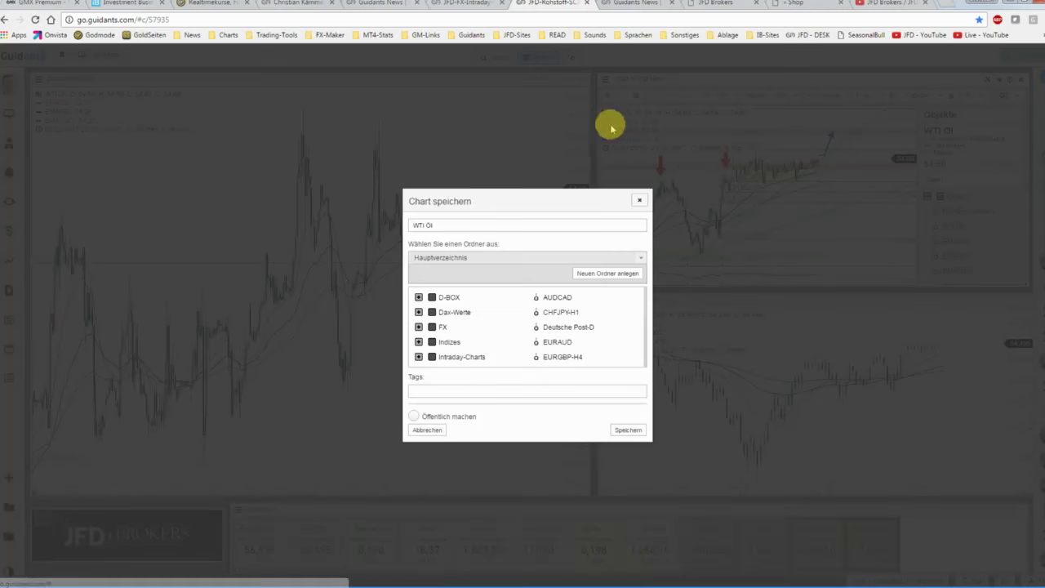
pyautogui.click(641, 202)
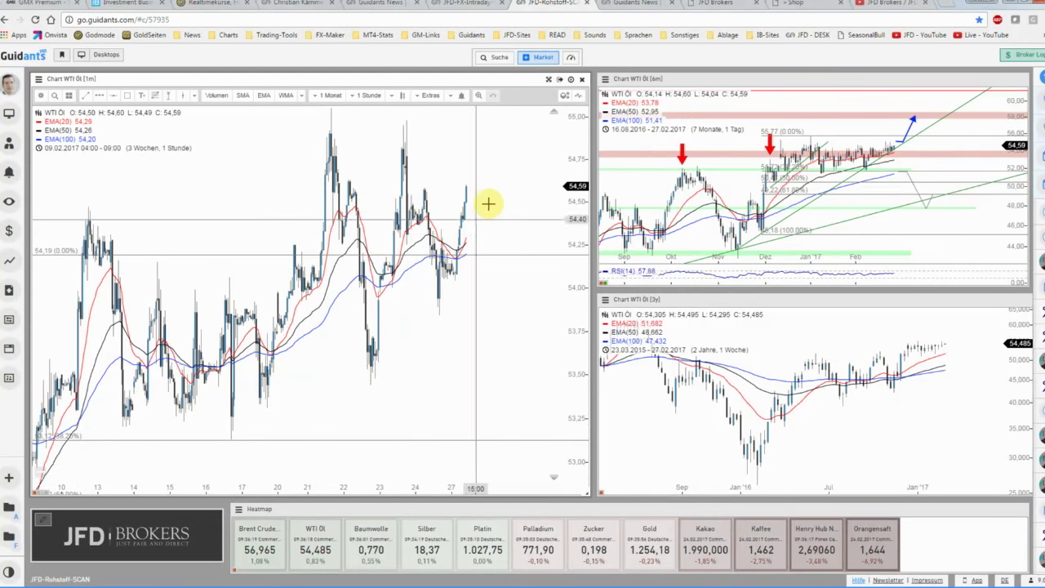
# - Maximize the WTI Öl hourly chart, compress its price scale, delete the Fibonacci levels, and dismiss the forexbull forecast window
pyautogui.click(559, 79)
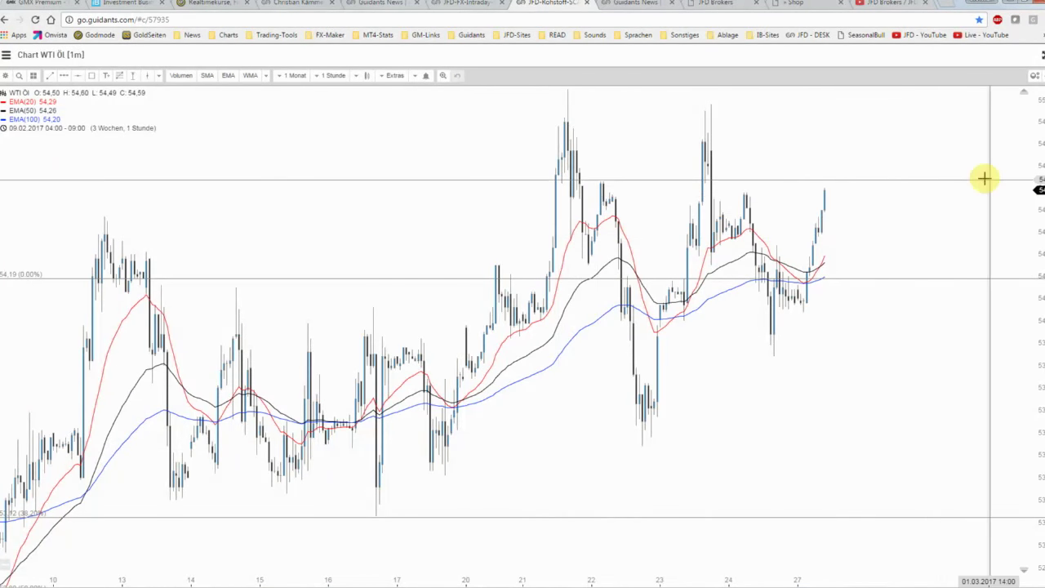
pyautogui.moveTo(1038, 184); pyautogui.dragTo(1038, 192)
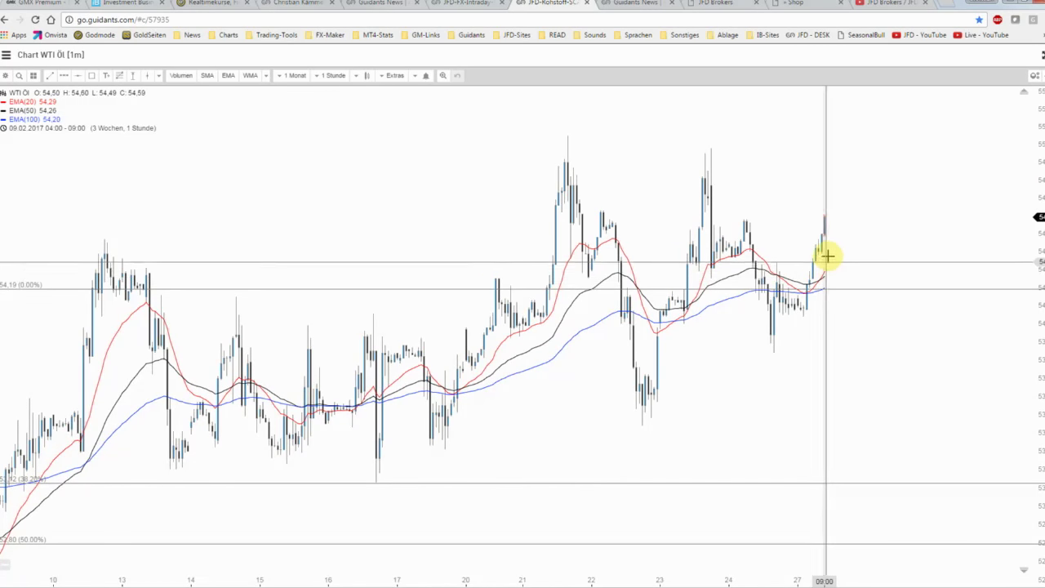
pyautogui.rightClick(373, 293)
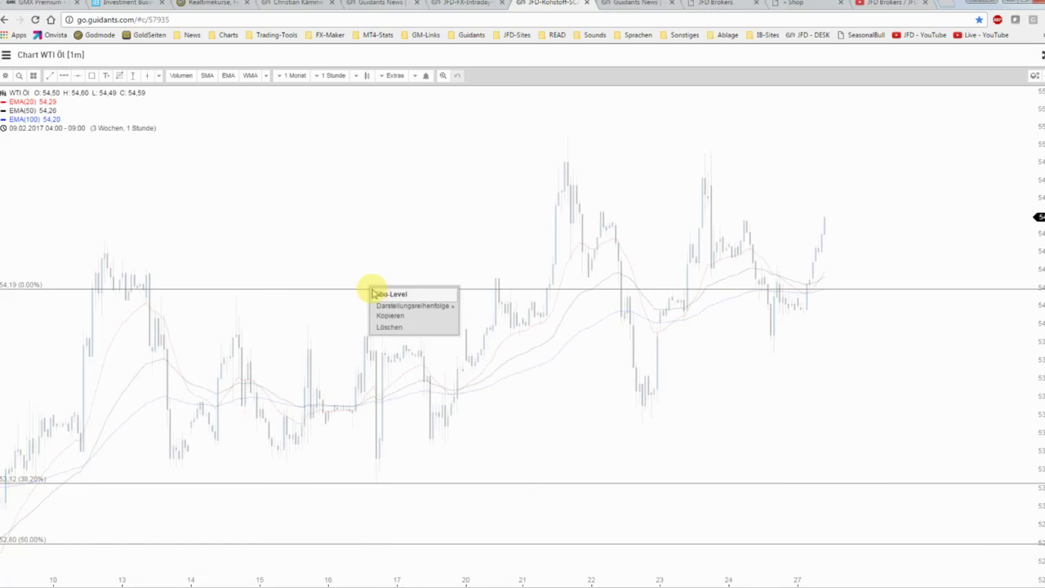
pyautogui.click(387, 324)
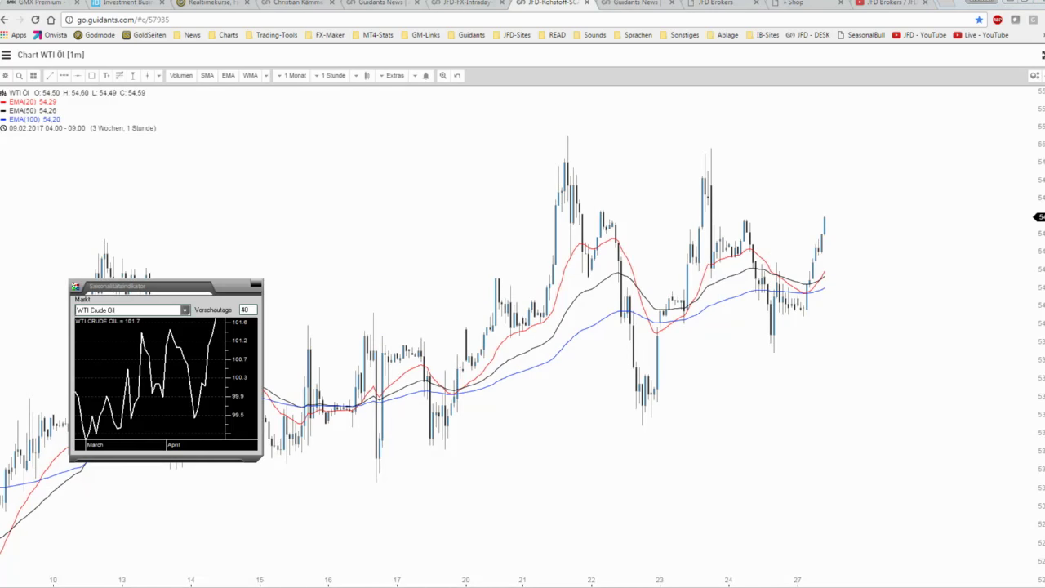
pyautogui.moveTo(349, 112); pyautogui.dragTo(417, 132)
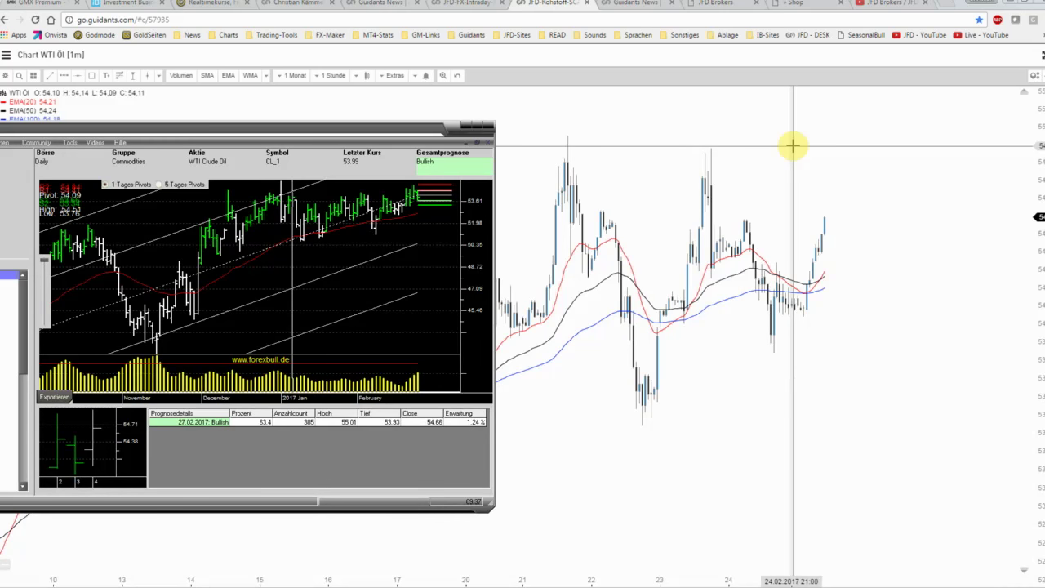
pyautogui.doubleClick(346, 134)
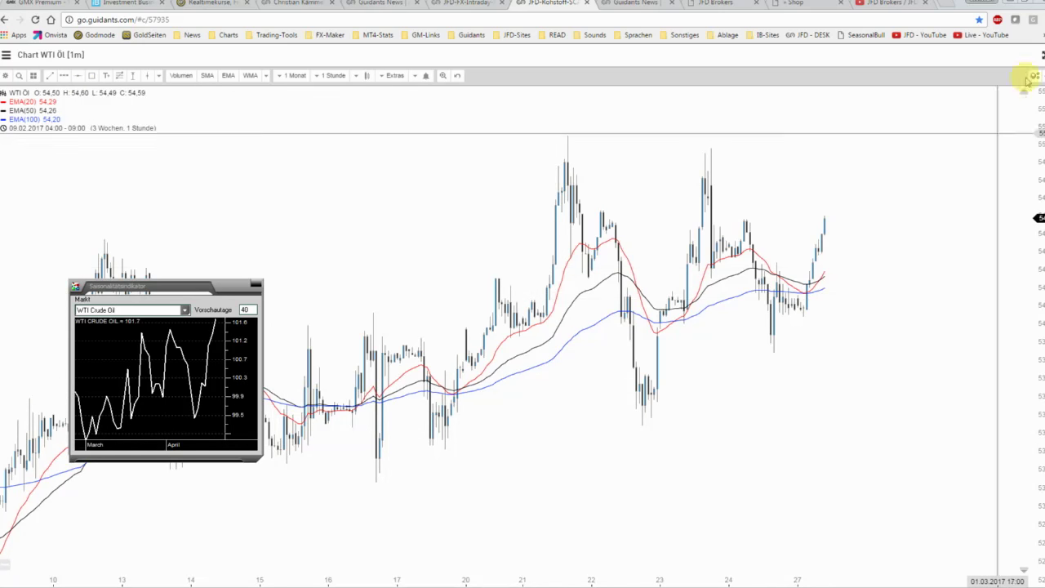
# - Switch to the FX desktop and maximize the USD/CAD daily chart
pyautogui.click(1039, 55)
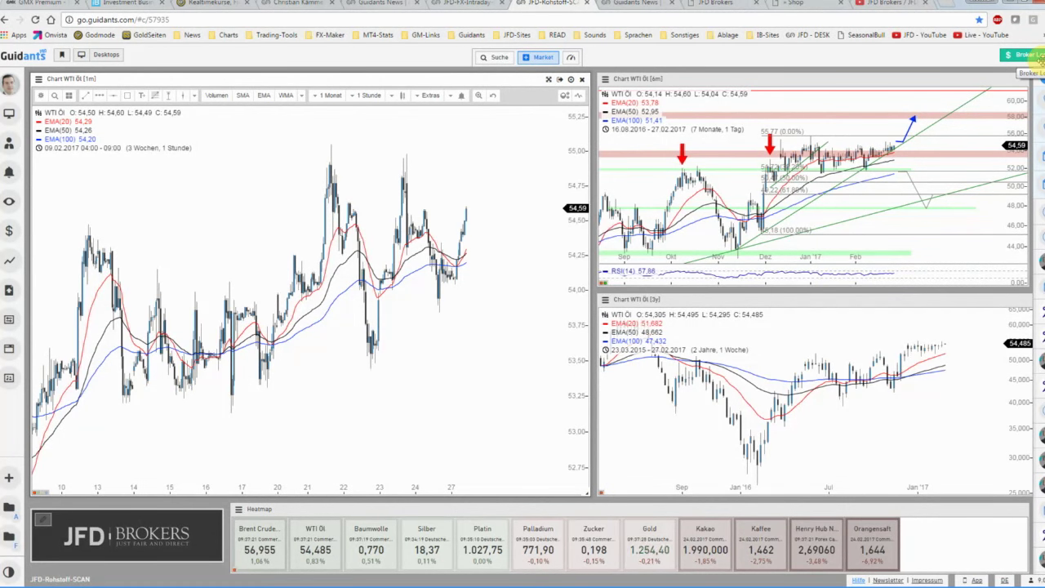
pyautogui.click(466, 4)
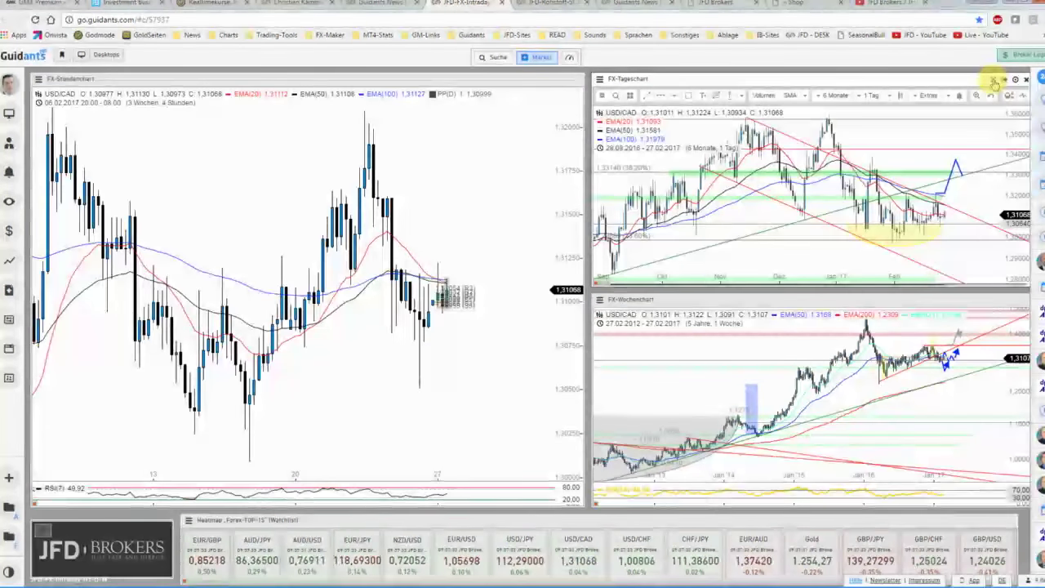
pyautogui.click(995, 81)
pyautogui.scroll(-1, 819, 249)
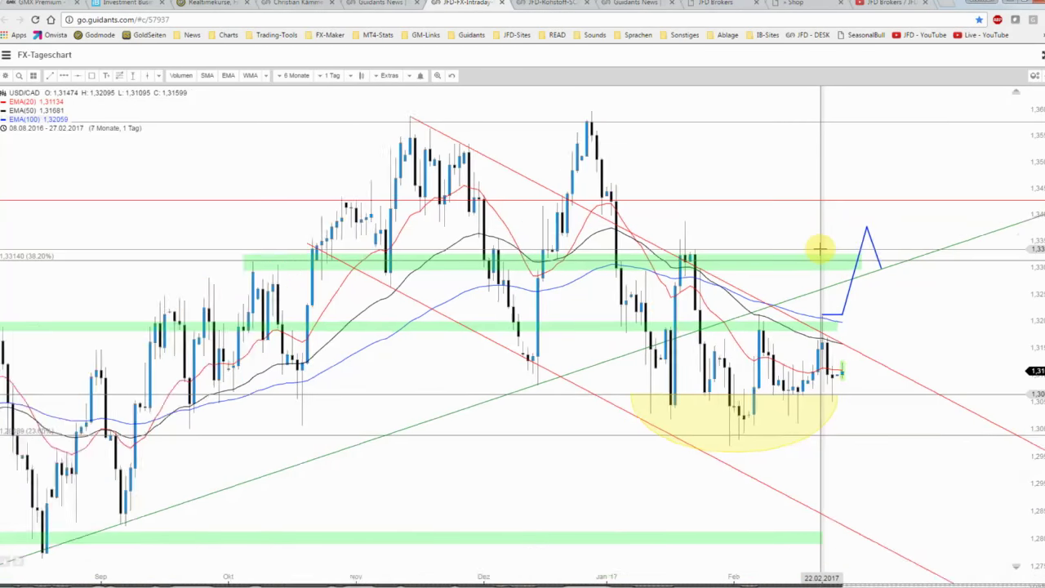
pyautogui.scroll(-1, 820, 249)
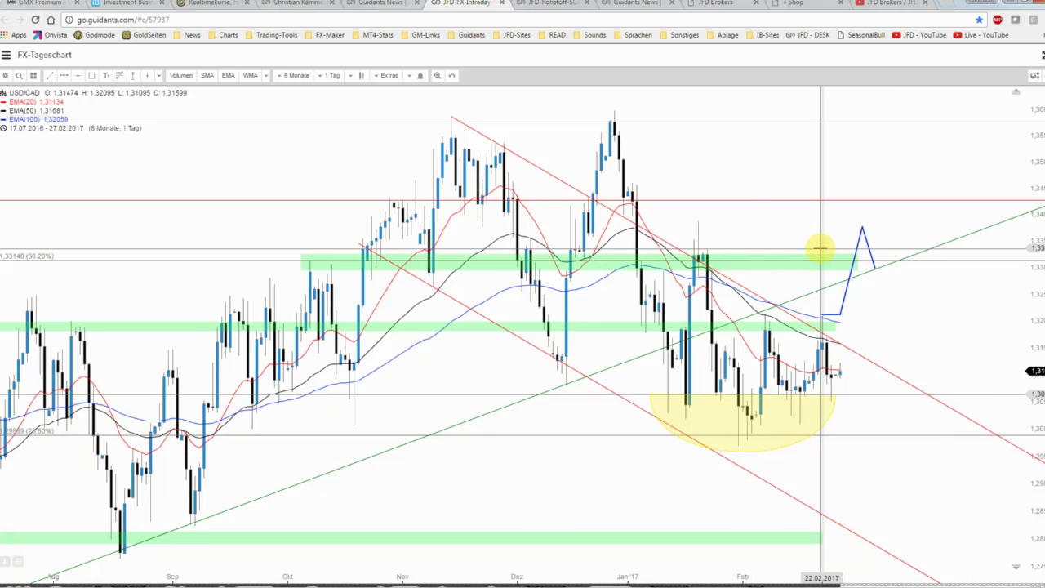
# - Frame about 7 months and sketch a blue upward arrow rising above 1.33 past the last candle
pyautogui.moveTo(811, 242); pyautogui.dragTo(866, 241)
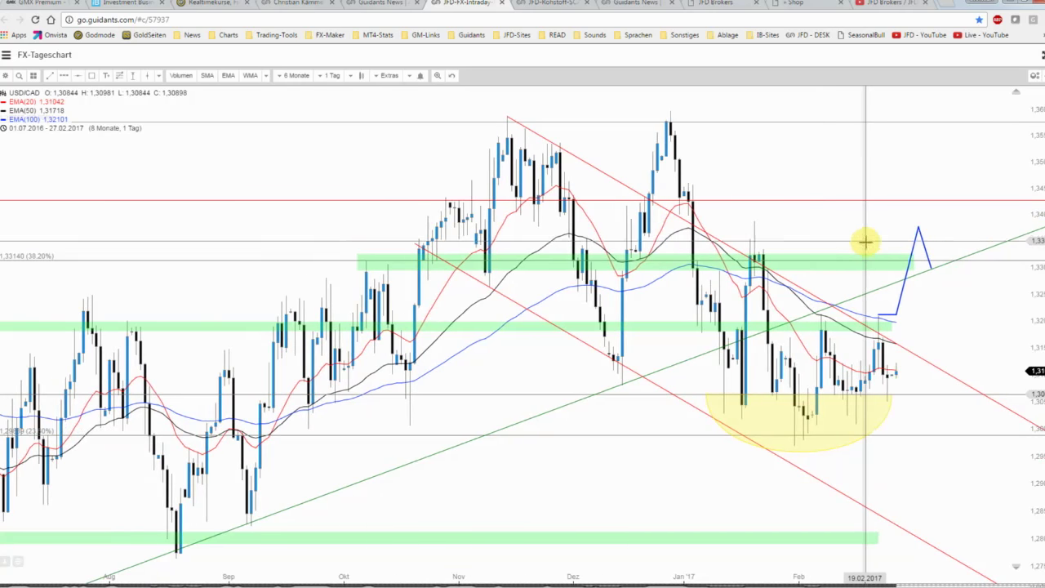
pyautogui.scroll(1, 963, 331)
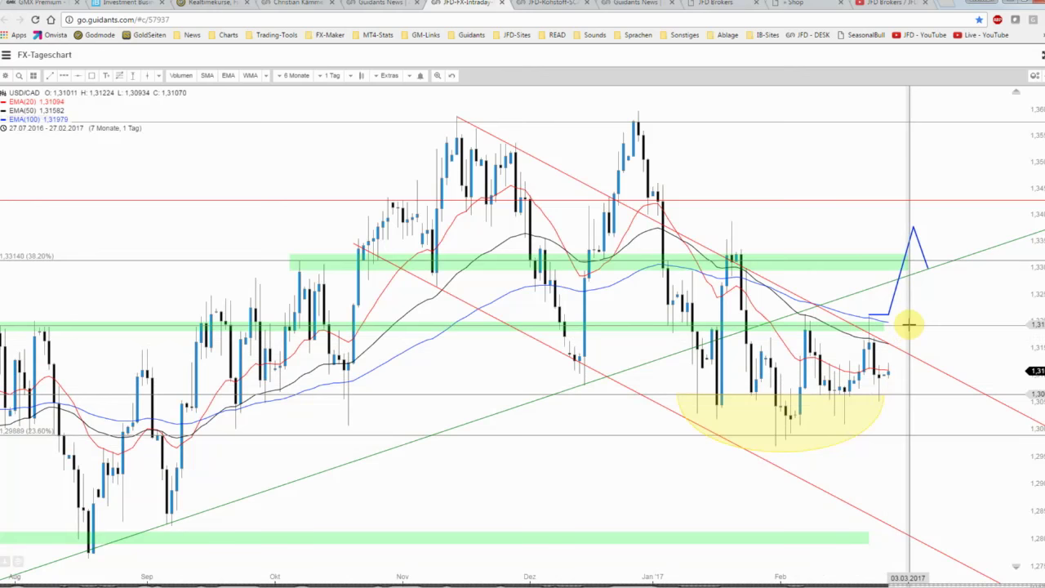
pyautogui.scroll(-2, 911, 326)
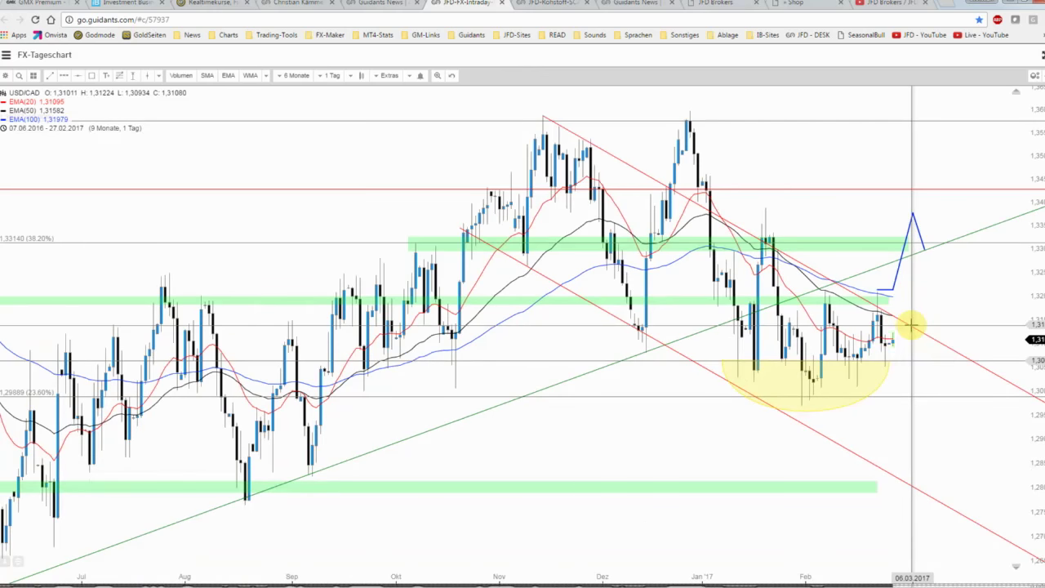
pyautogui.scroll(-2, 911, 327)
pyautogui.scroll(2, 912, 327)
pyautogui.scroll(2, 906, 329)
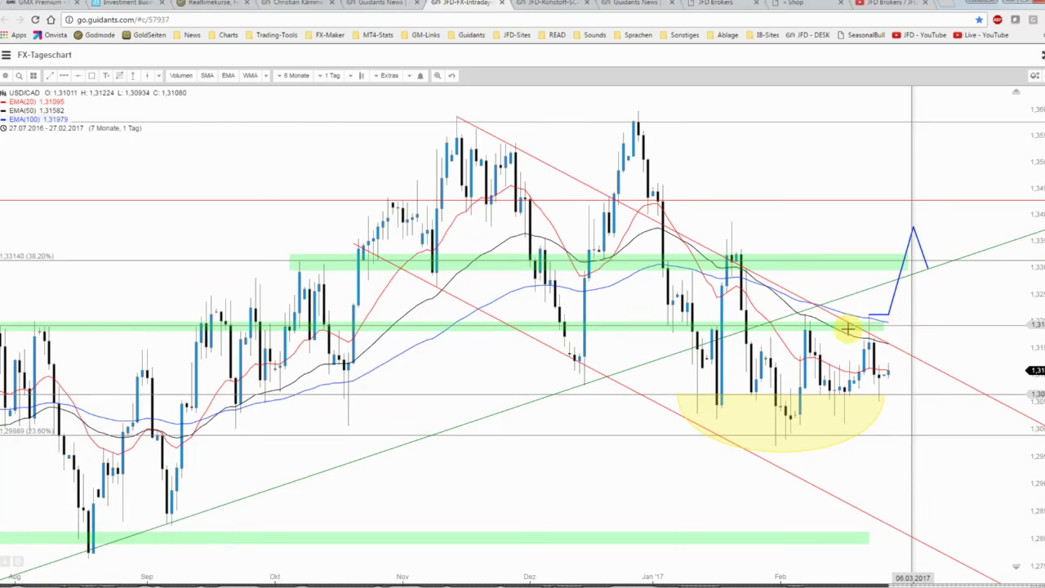
pyautogui.click(889, 313)
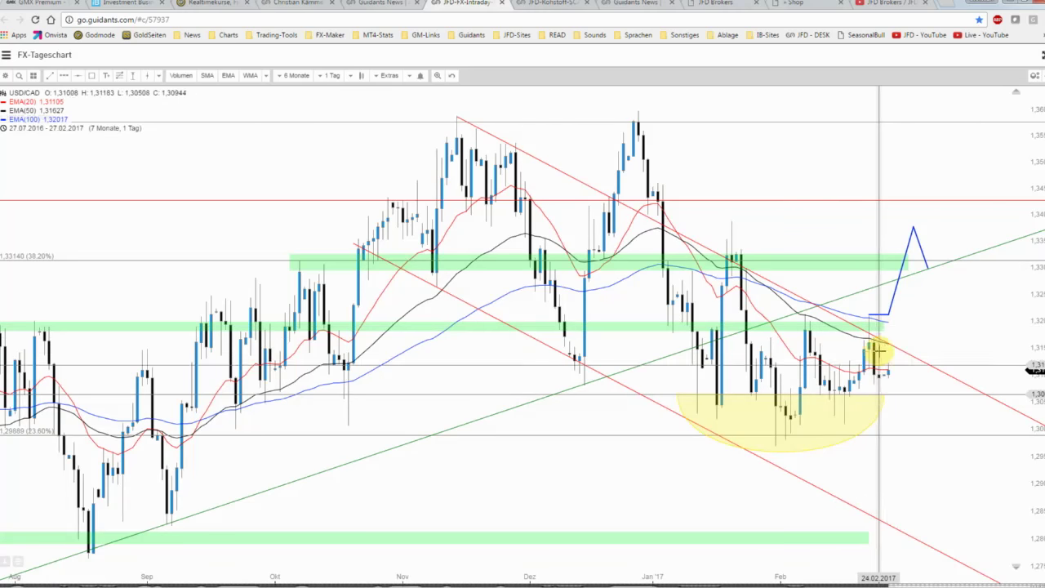
pyautogui.scroll(2, 886, 351)
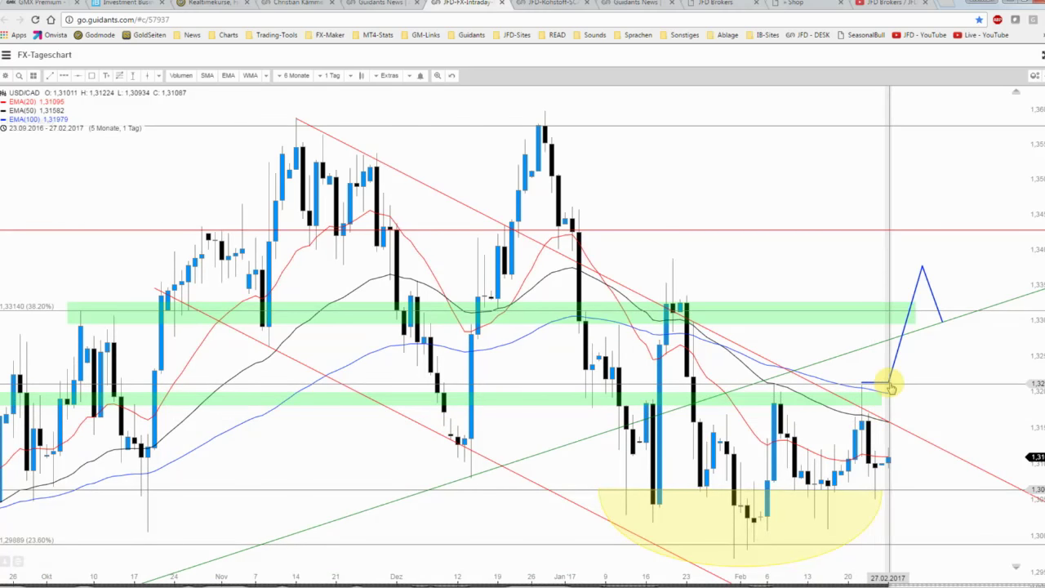
pyautogui.scroll(-2, 889, 385)
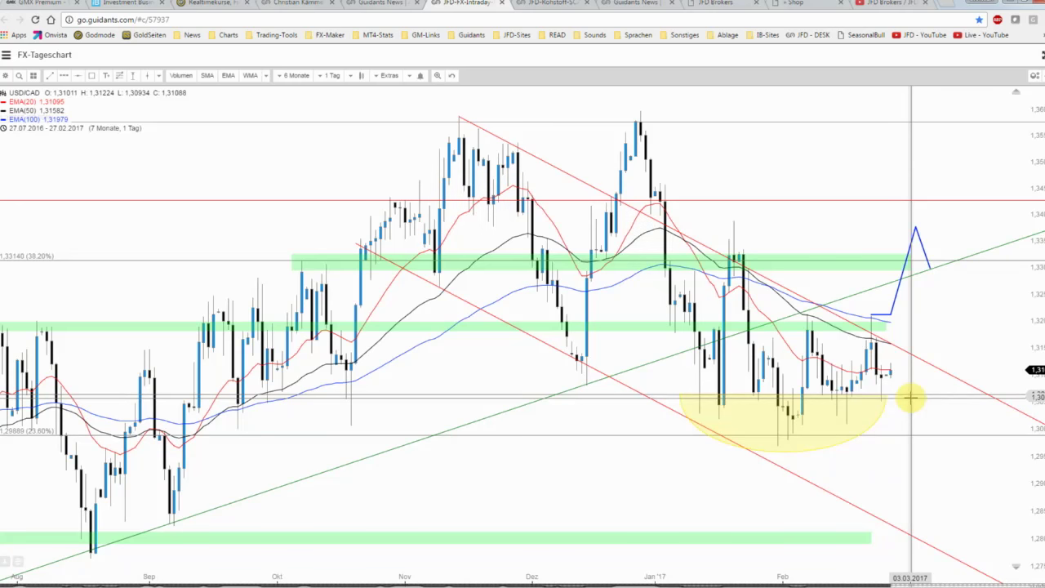
# - Delete the blue arrow, check the 40-day USDCAD24 seasonality curve, then pick the path tool
pyautogui.rightClick(893, 305)
pyautogui.click(921, 365)
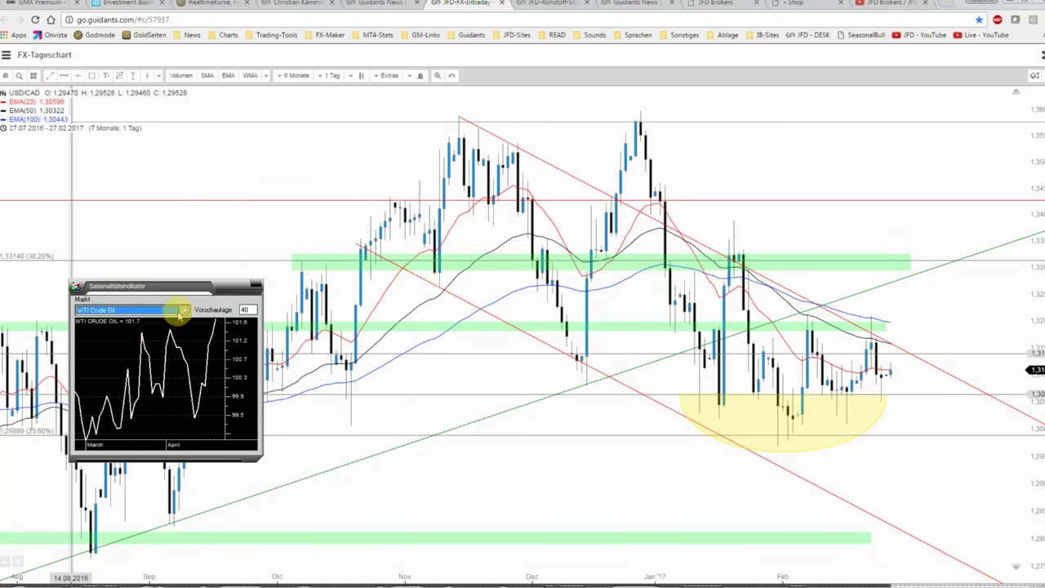
pyautogui.click(185, 309)
pyautogui.moveTo(186, 351); pyautogui.dragTo(188, 360)
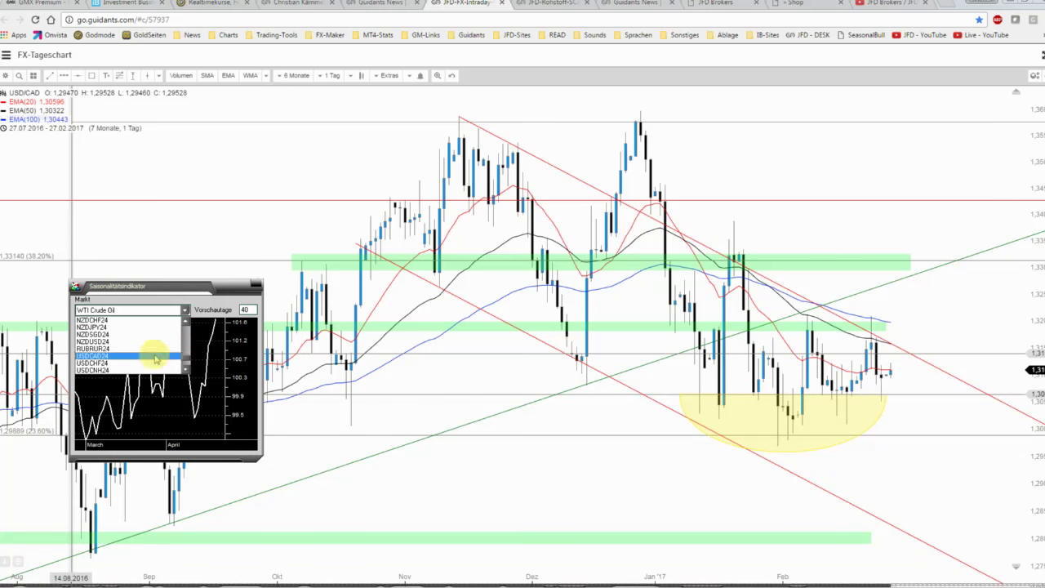
pyautogui.click(151, 357)
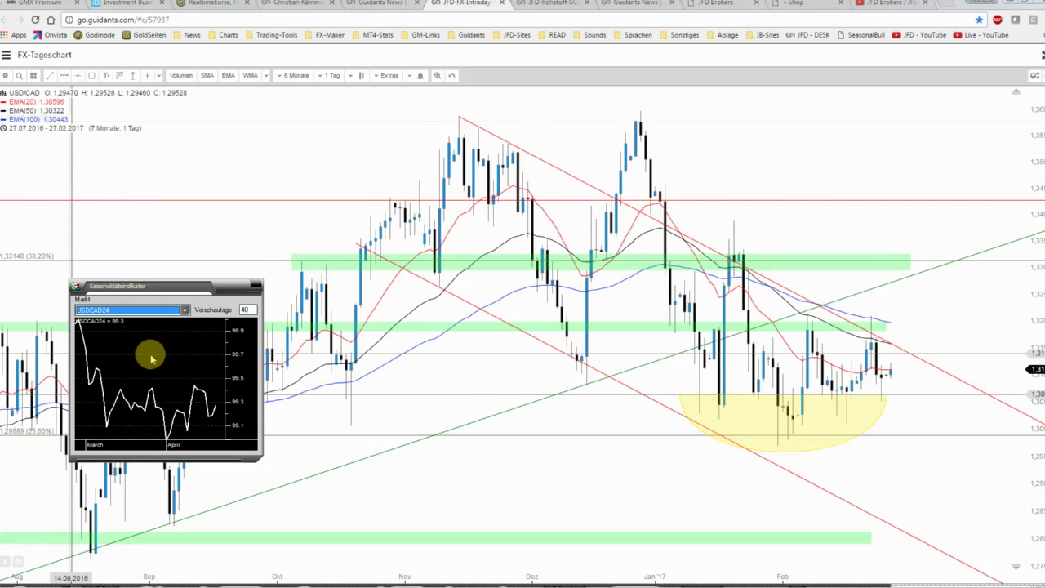
pyautogui.click(67, 75)
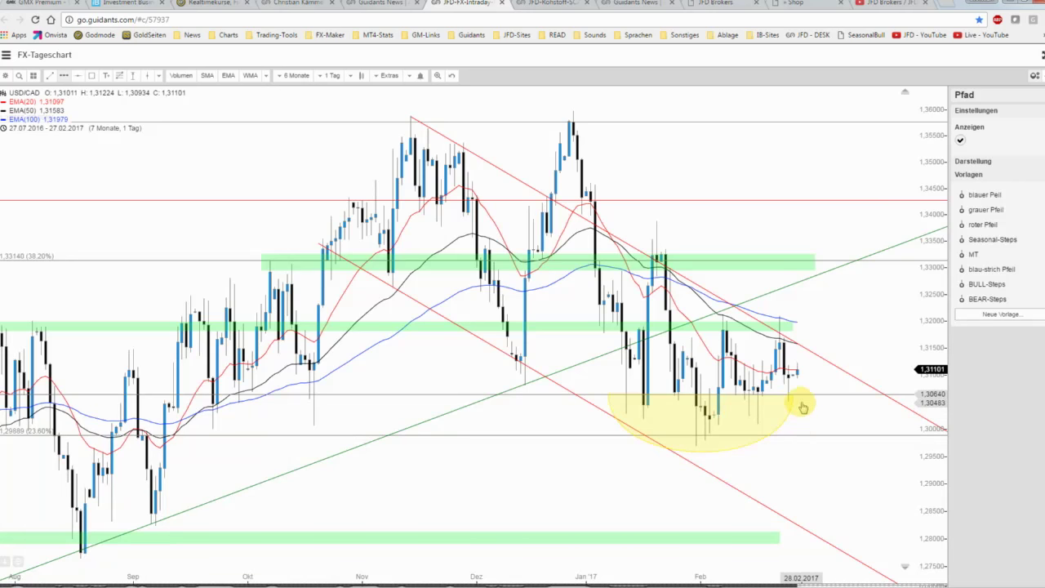
# - Draw a falling path via 1.2920 and 1.3000 down to about 1.2800, styled as the blue arrow
pyautogui.click(802, 400)
pyautogui.click(819, 400)
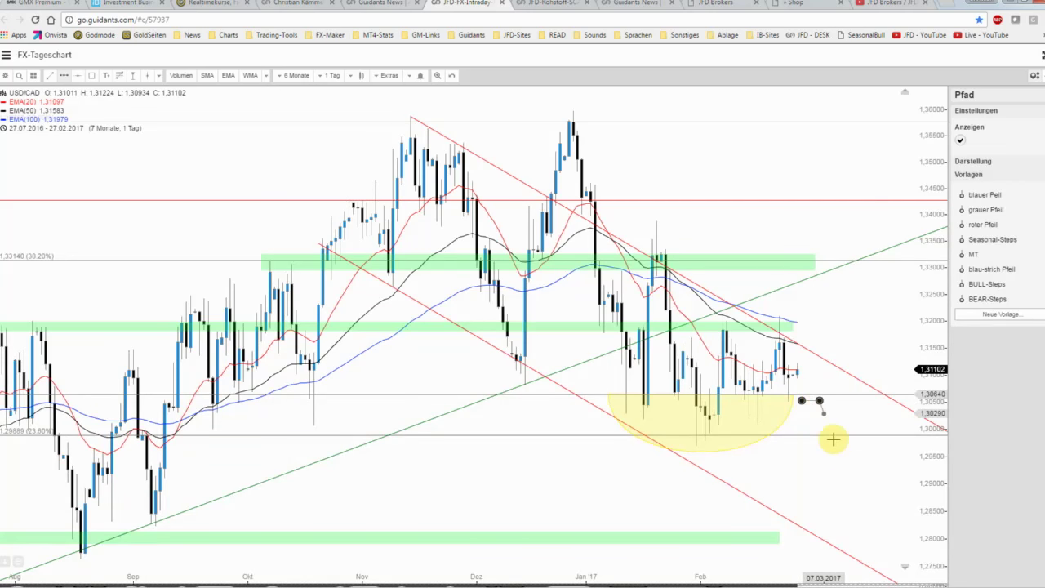
pyautogui.click(849, 477)
pyautogui.click(867, 437)
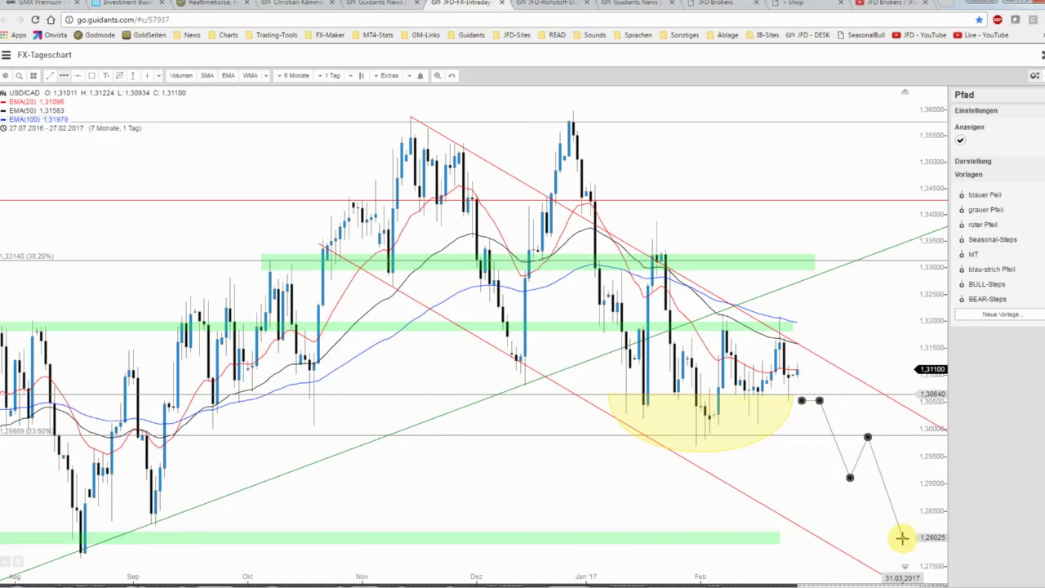
pyautogui.click(902, 537)
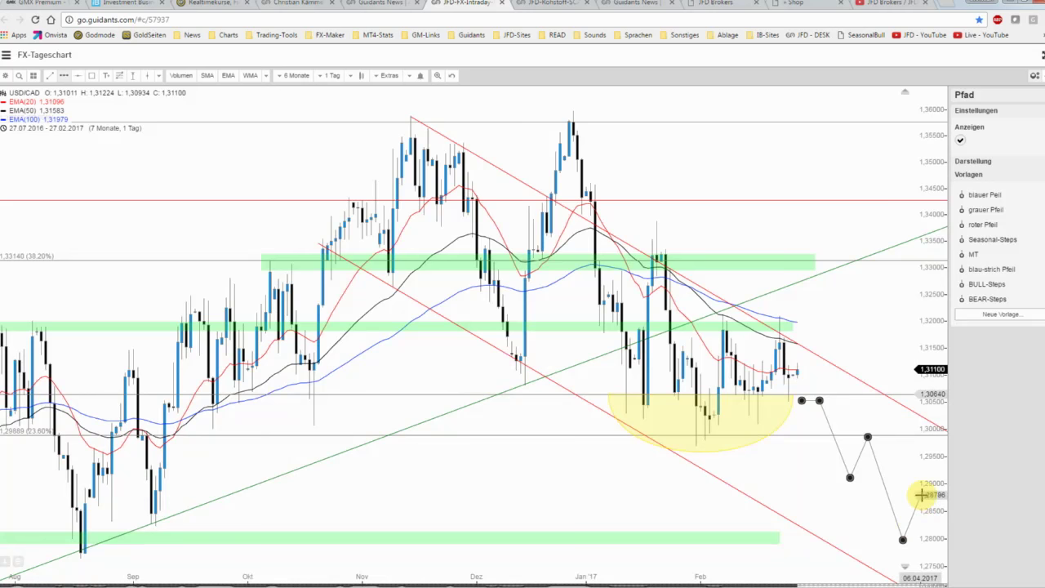
pyautogui.doubleClick(920, 494)
pyautogui.click(980, 197)
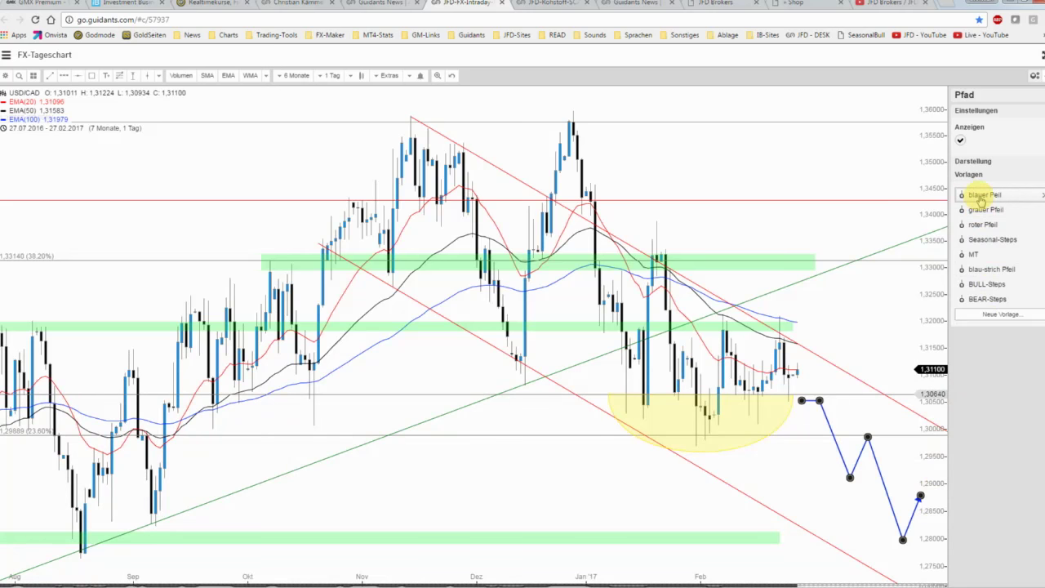
pyautogui.click(974, 161)
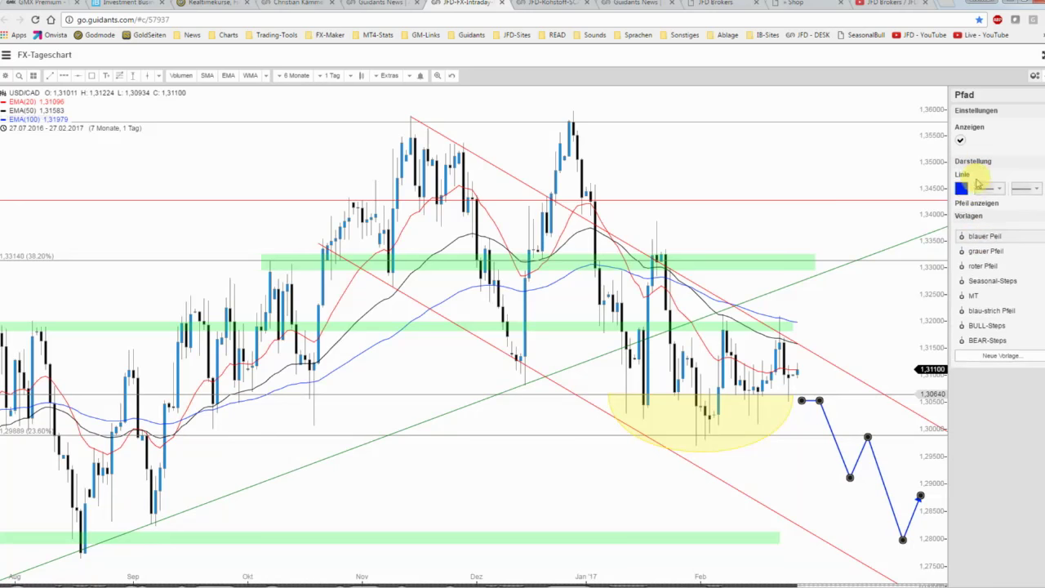
pyautogui.click(959, 221)
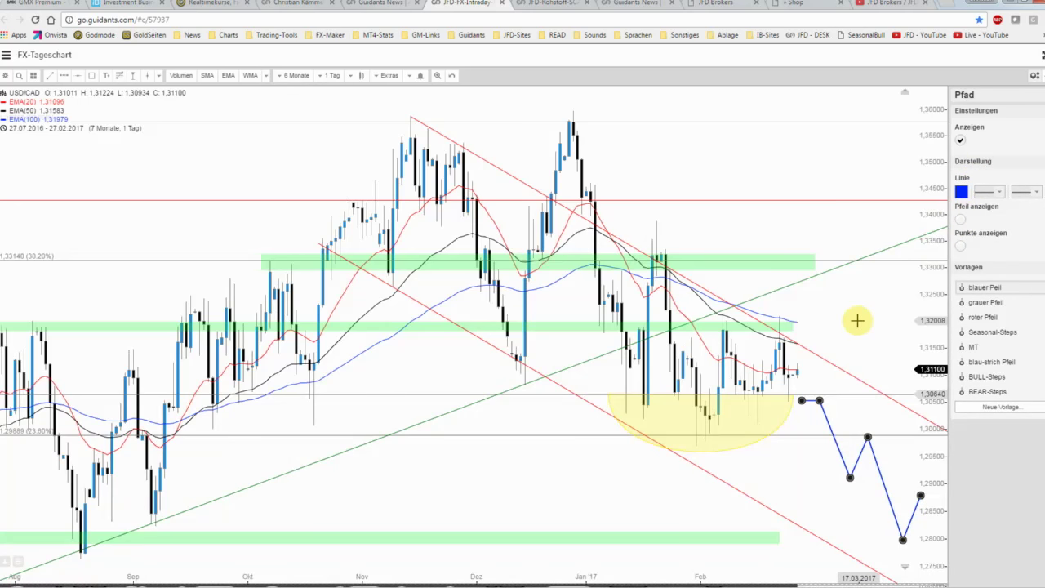
pyautogui.click(64, 75)
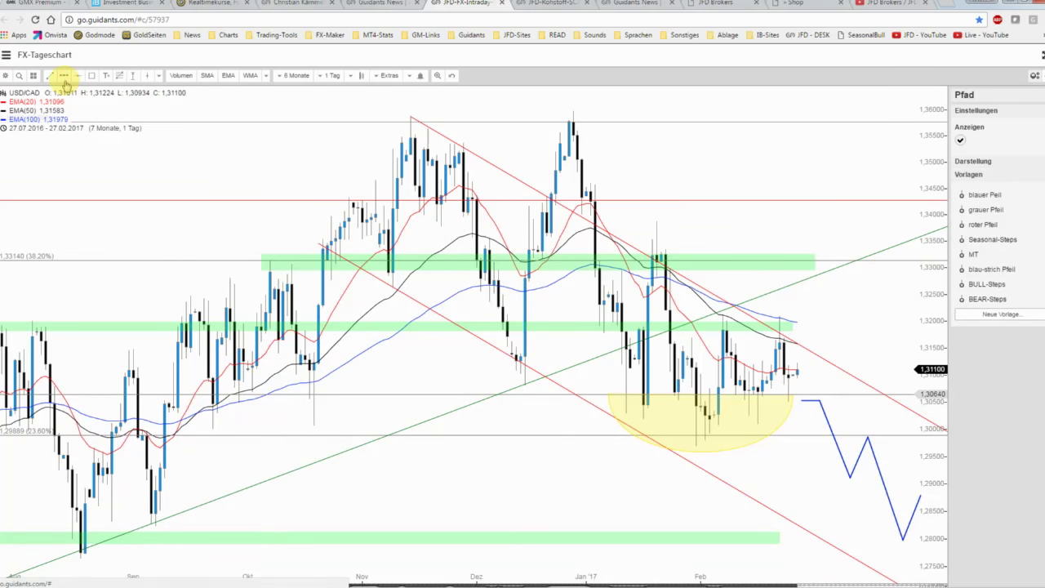
# - Draw a rising path from 1.3200 via 1.3350 and 1.3280 to 1.3500, styled as the grey arrow
pyautogui.click(805, 317)
pyautogui.click(824, 318)
pyautogui.click(854, 239)
pyautogui.click(872, 277)
pyautogui.click(907, 162)
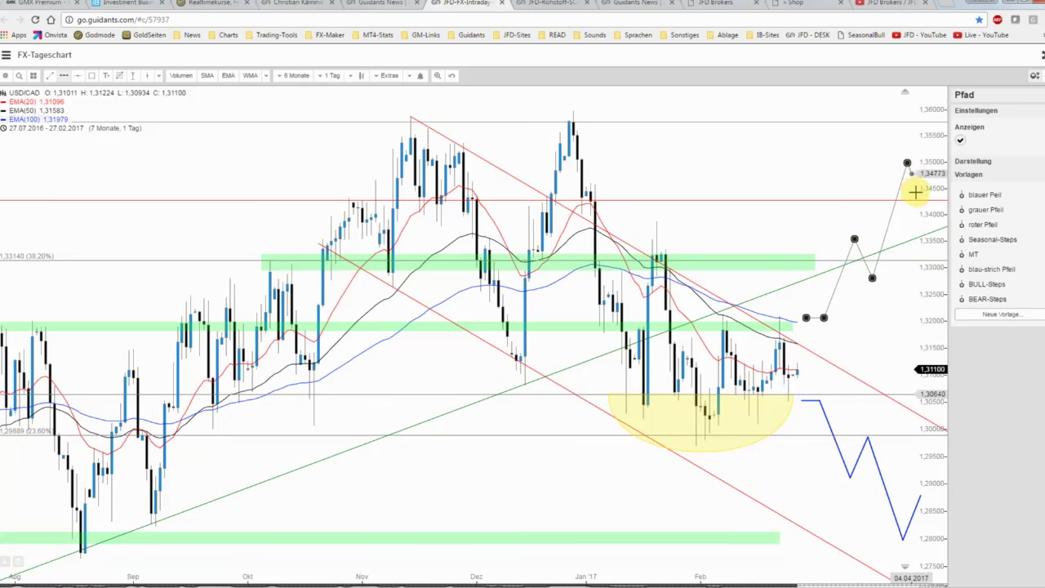
pyautogui.doubleClick(916, 200)
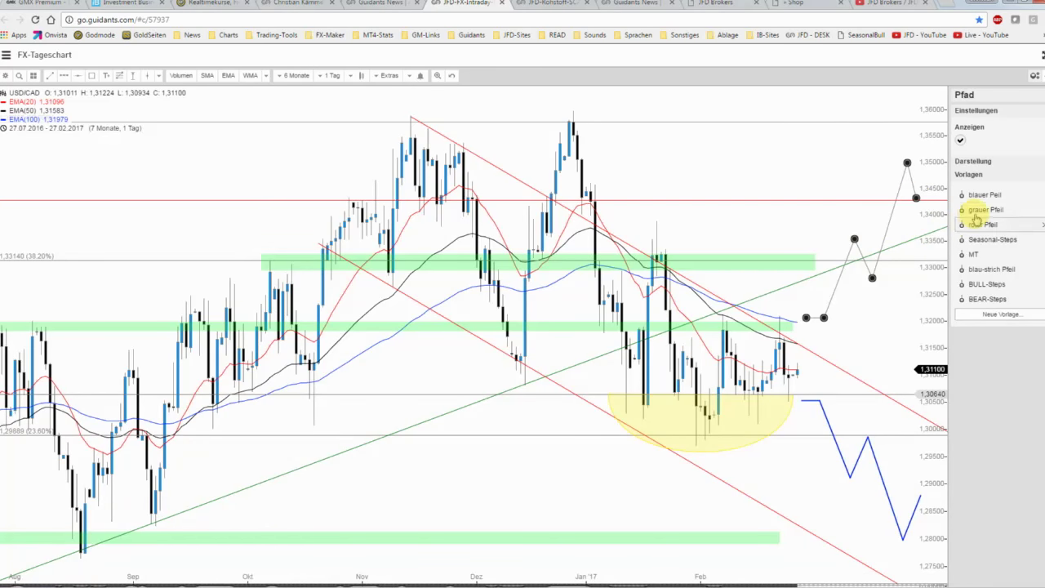
pyautogui.click(975, 163)
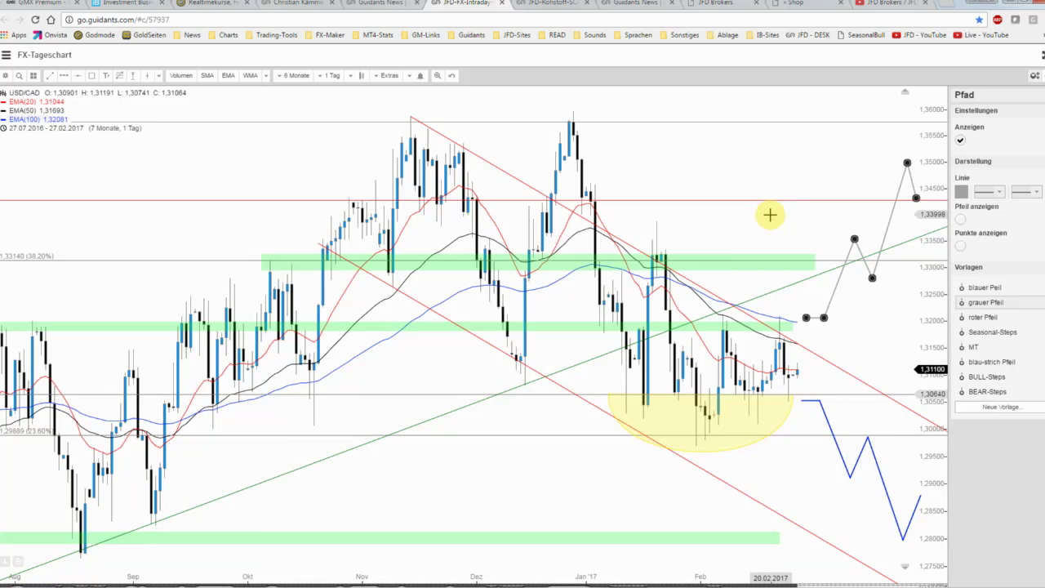
# - Highlight the SKS-Spezial-Webinar am 27.02. title and its Euro price in the forexPRO shop, then return to Guidants
pyautogui.click(792, 4)
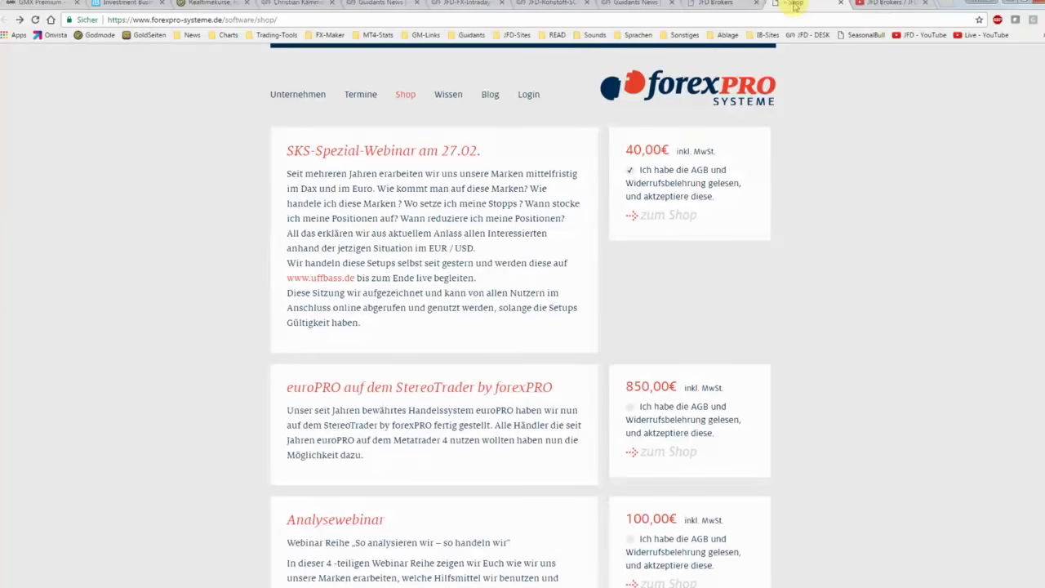
pyautogui.moveTo(495, 154); pyautogui.dragTo(290, 152)
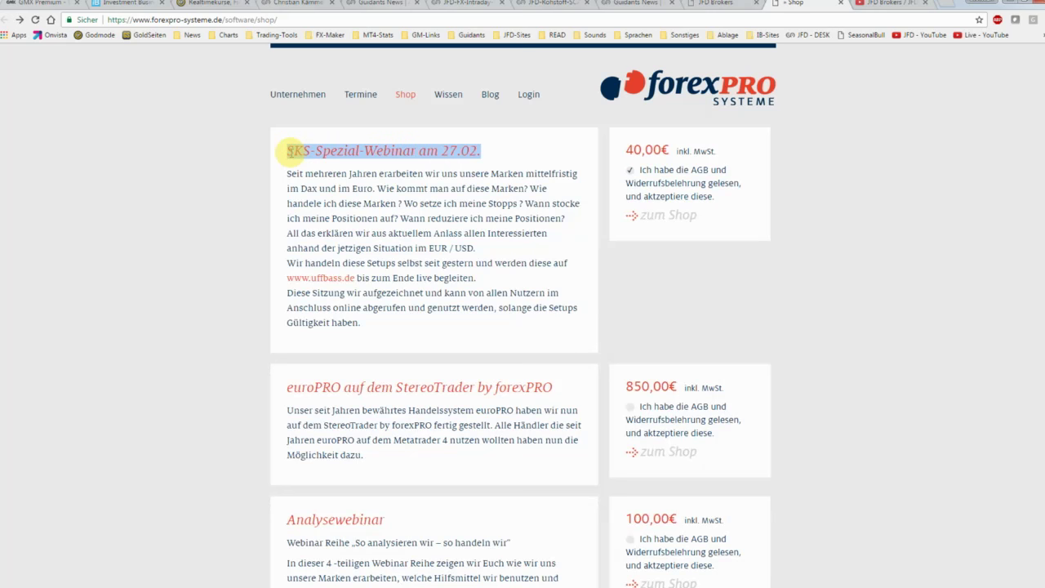
pyautogui.click(501, 161)
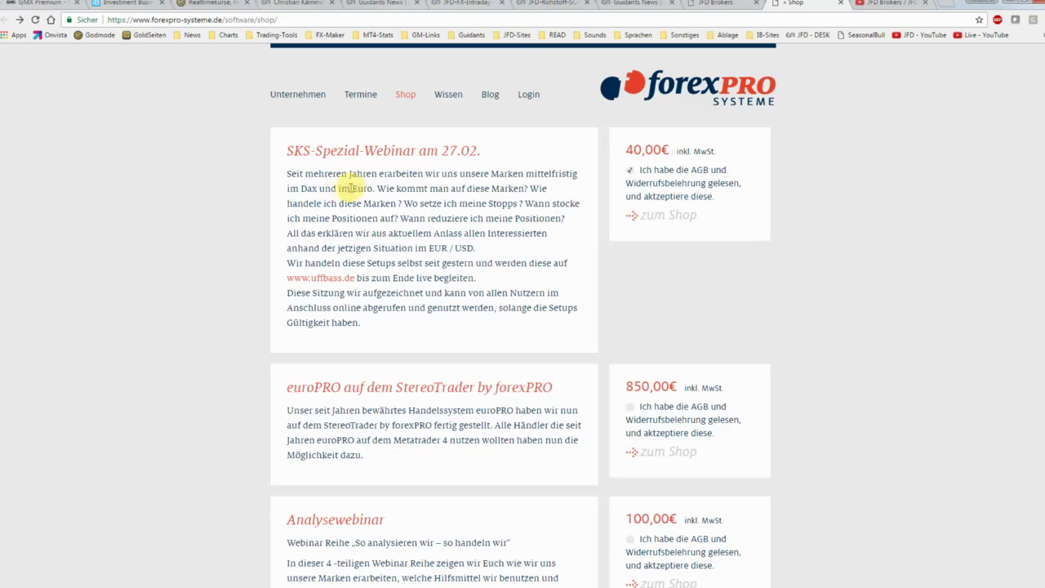
pyautogui.moveTo(354, 188); pyautogui.dragTo(374, 188)
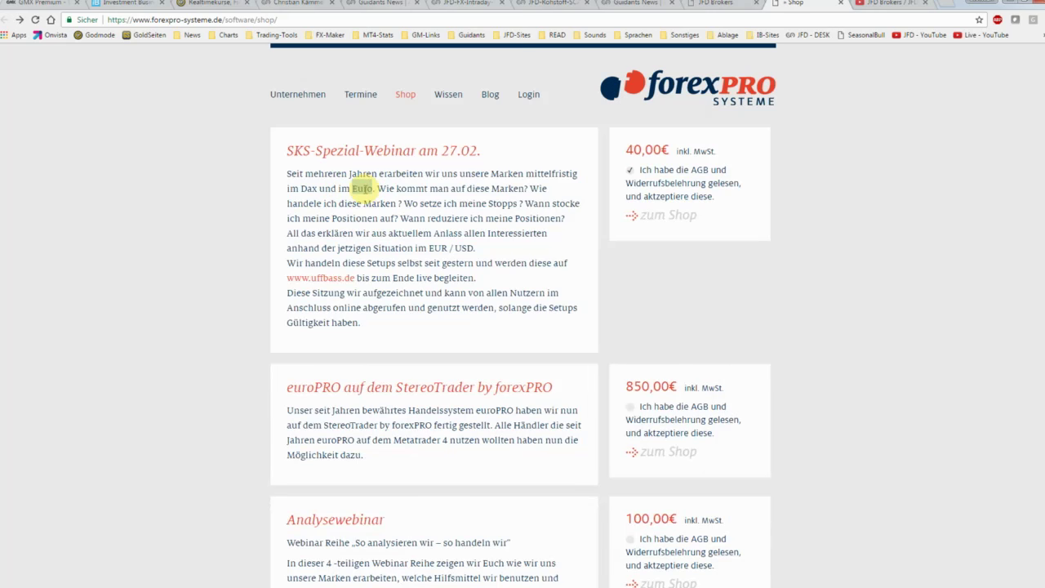
pyautogui.click(365, 187)
pyautogui.click(309, 14)
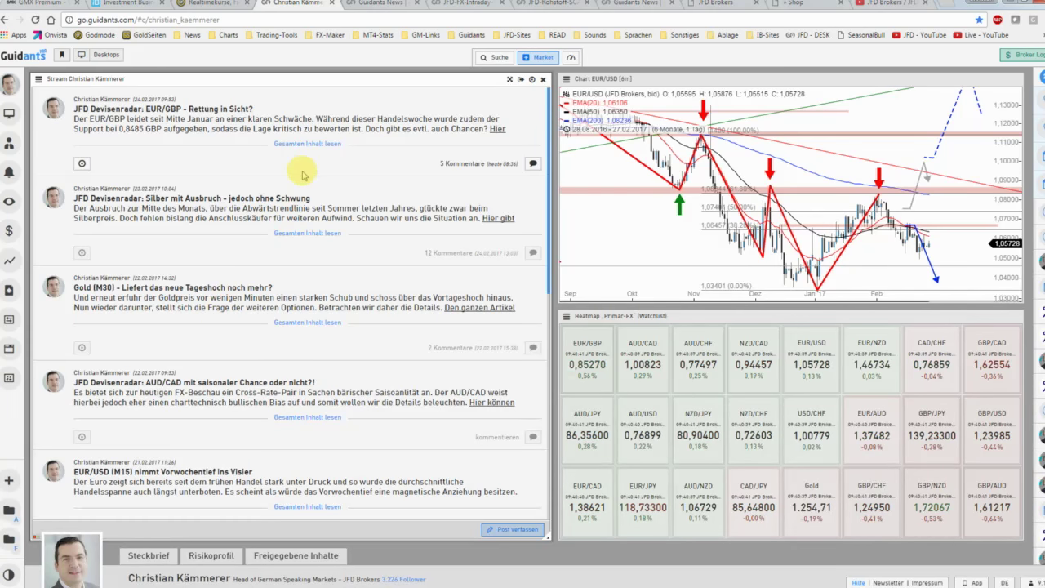
# - Return to the JFD-FX-Intraday USD/CAD Tageschart showing both path scenarios
pyautogui.click(457, 6)
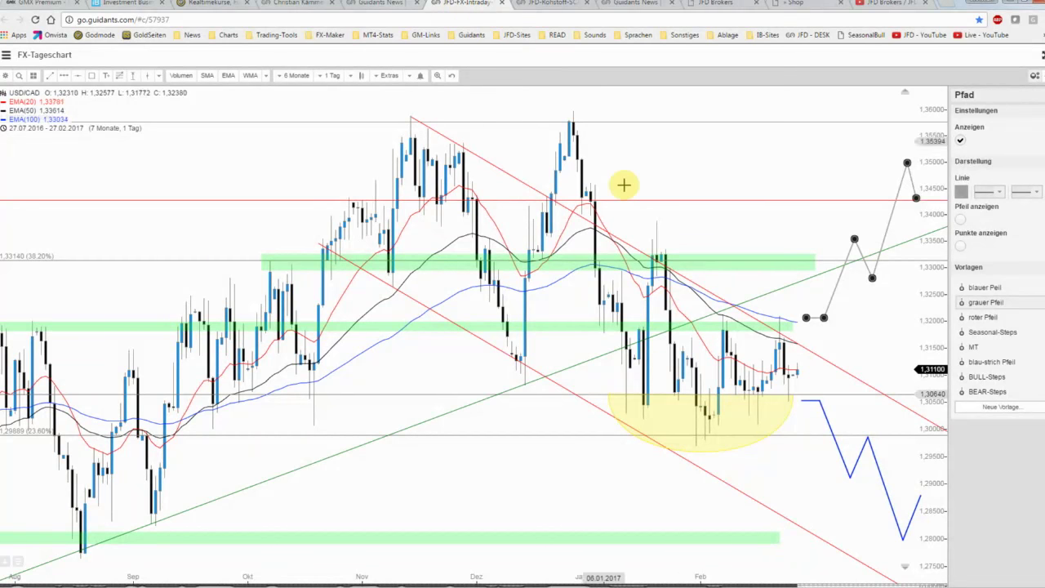